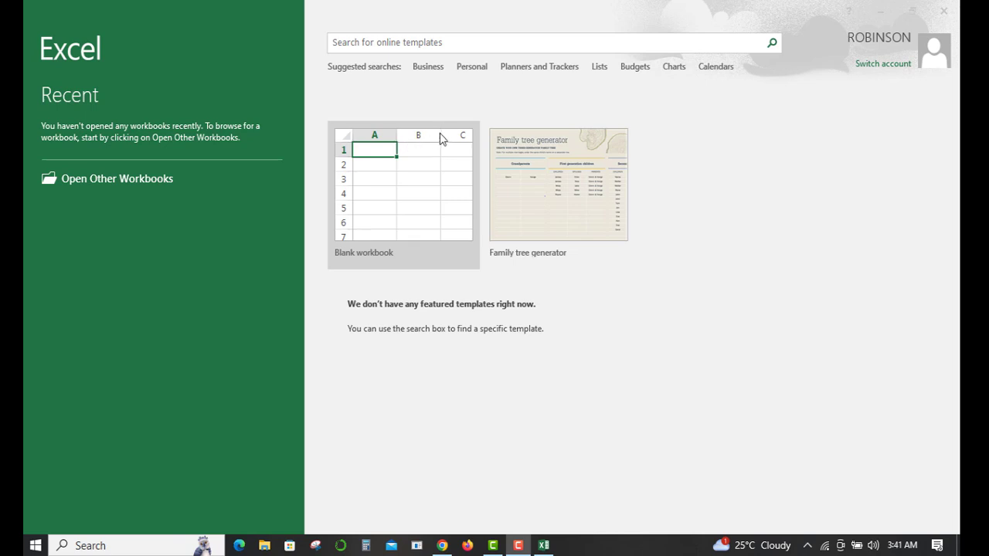
Step: Create a new blank workbook
click(464, 46)
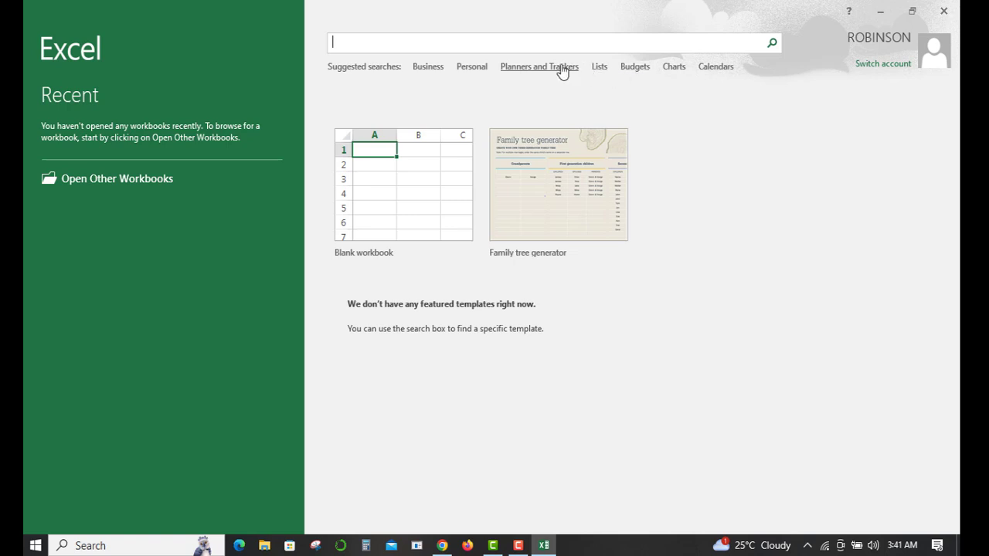
click(429, 67)
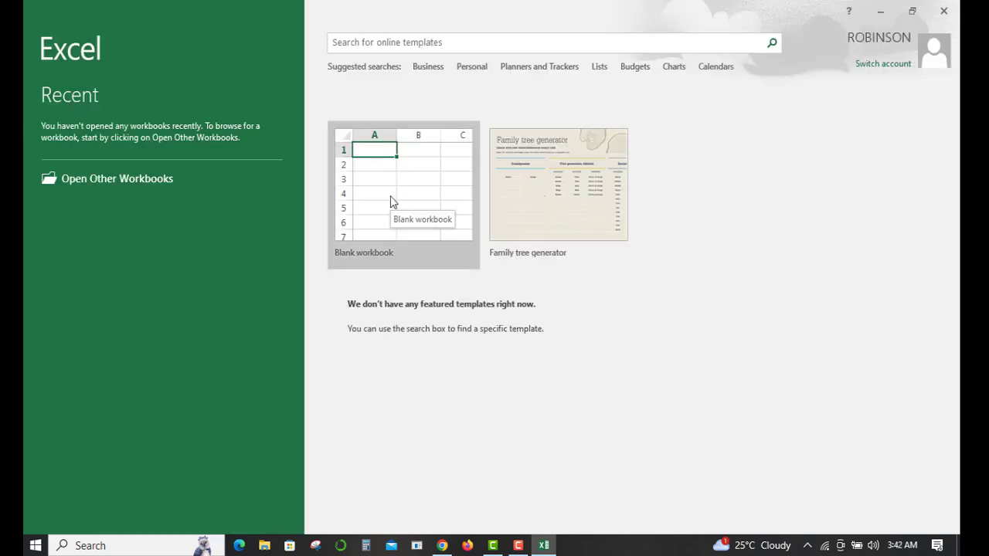
click(390, 199)
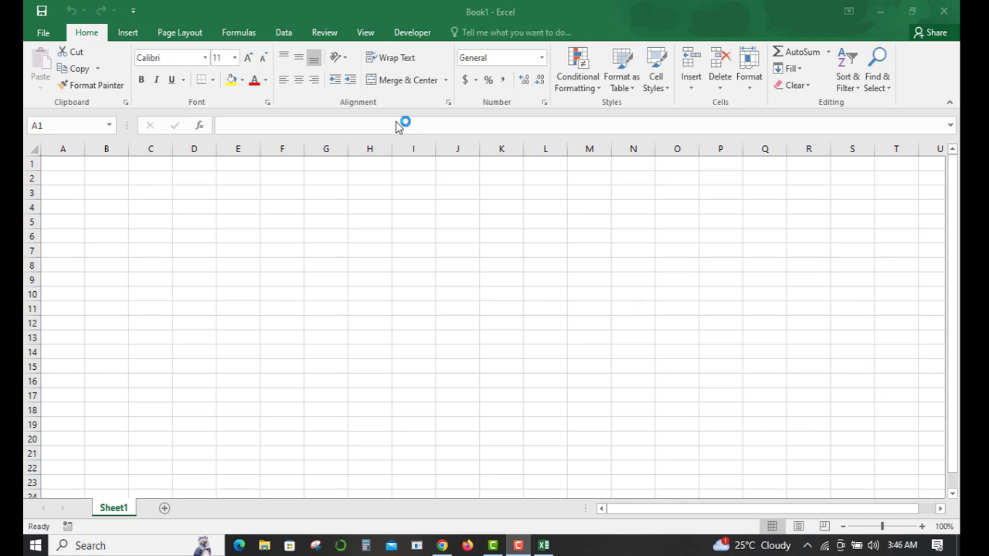
Step: Examine the commands available under Home, Insert, Page Layout, Formulas, Data, Review and View
click(131, 35)
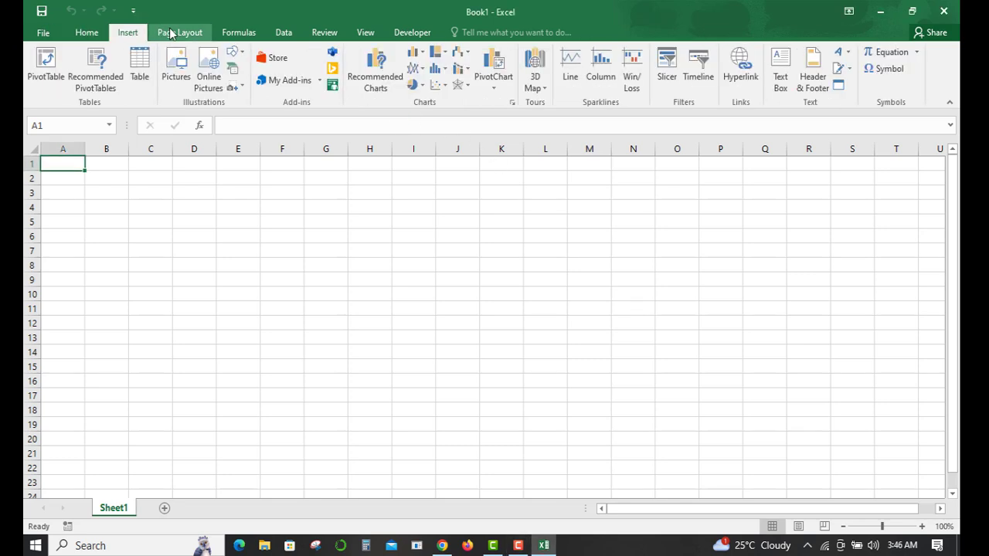
click(172, 34)
click(239, 32)
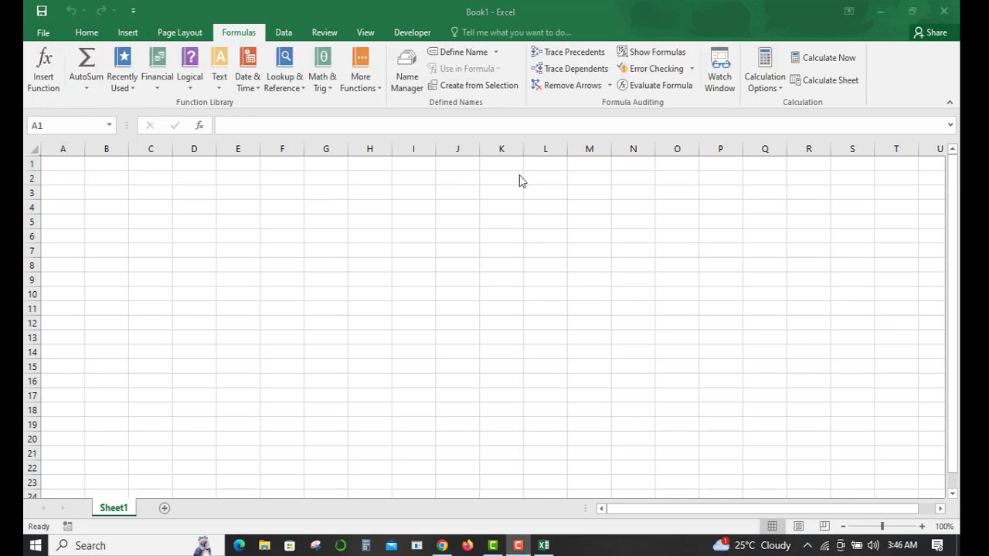
click(72, 32)
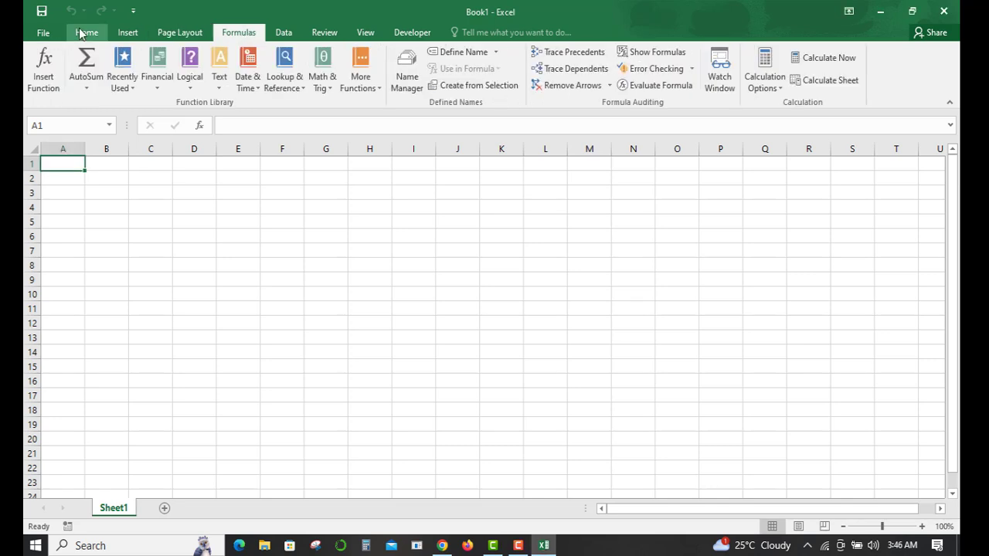
click(89, 32)
click(128, 33)
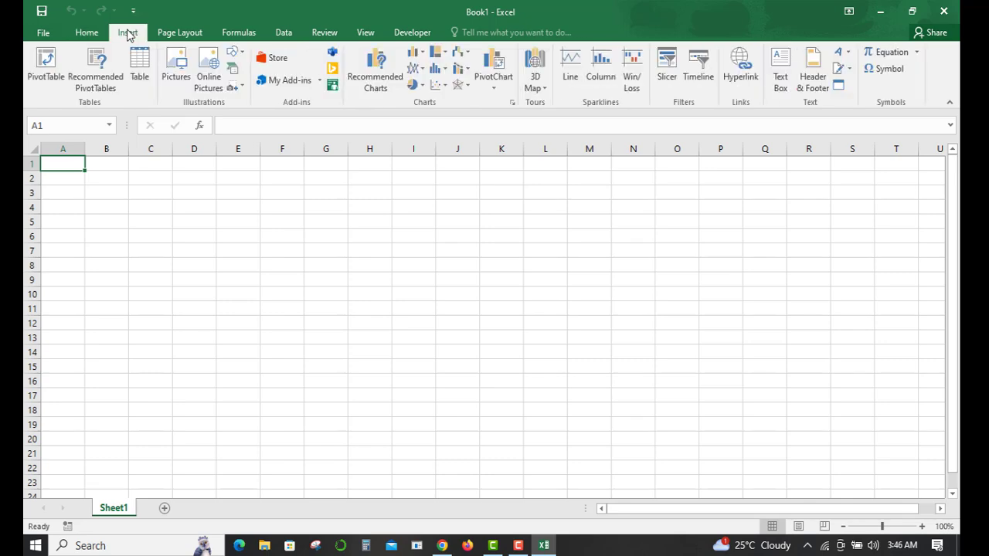
click(172, 34)
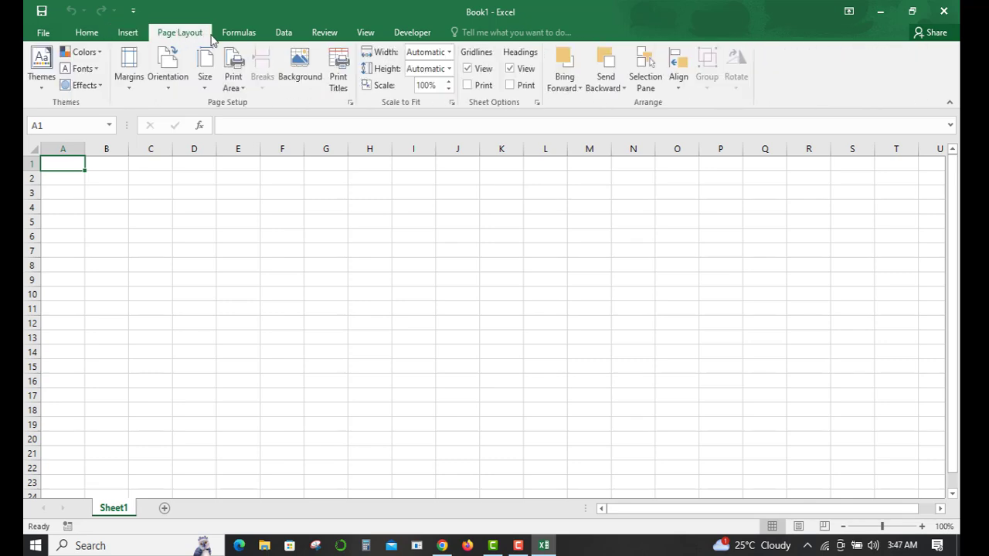
click(237, 34)
click(283, 33)
click(324, 32)
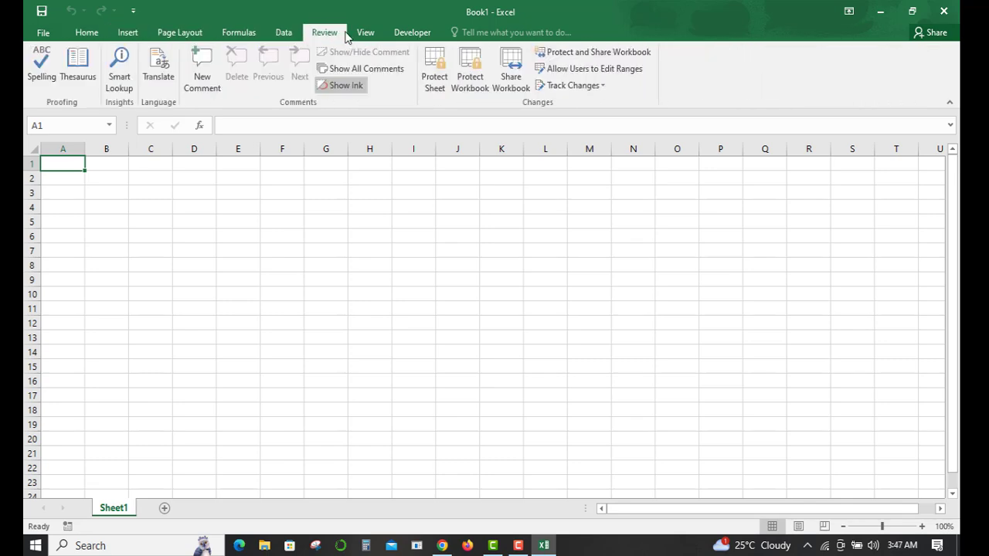
click(368, 34)
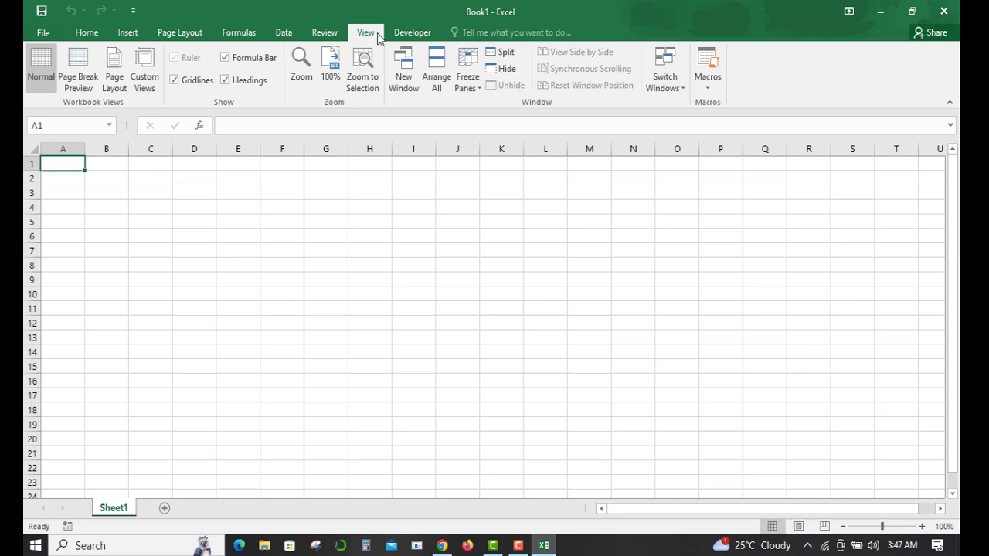
Step: Inspect the Home and Insert command groups, and view the Clipboard's collected items before hiding them again
click(89, 35)
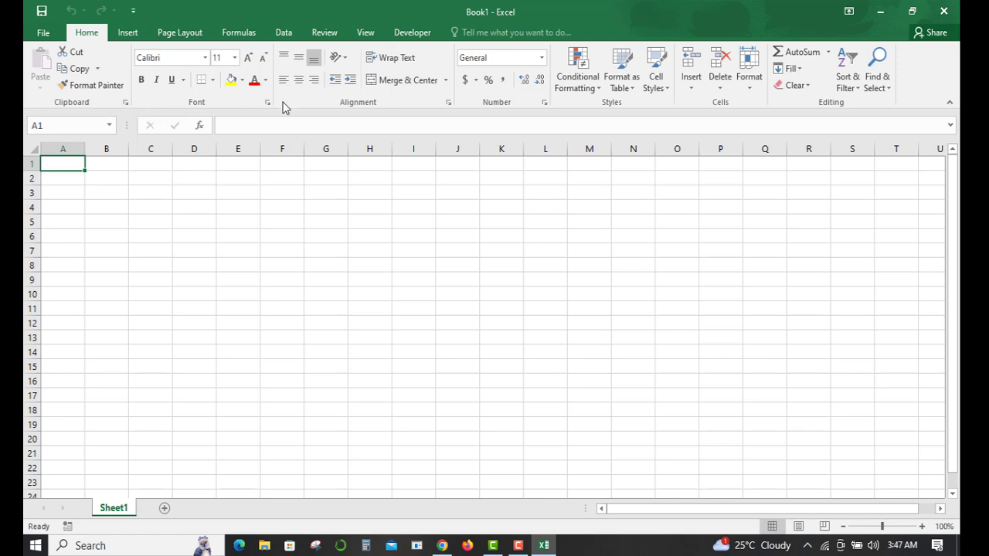
click(128, 33)
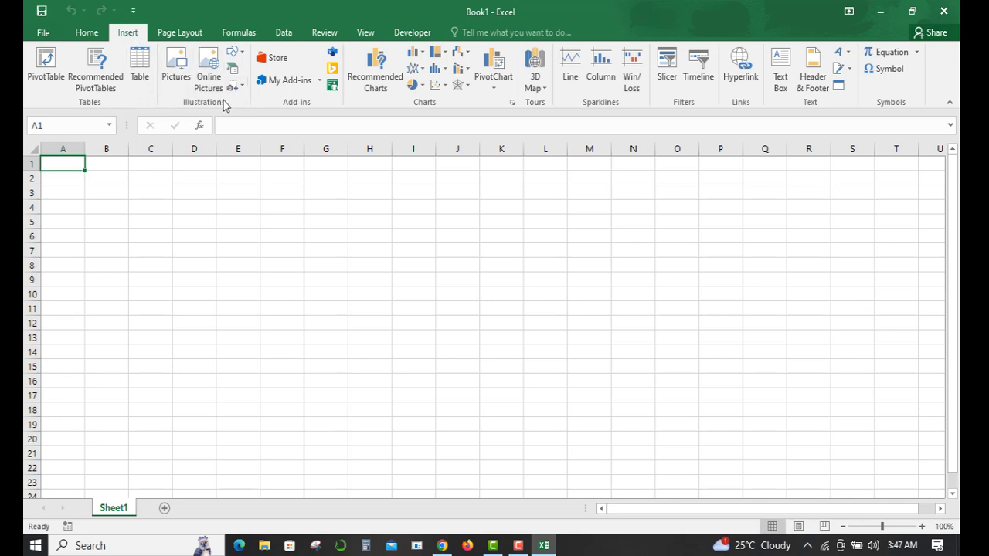
click(88, 32)
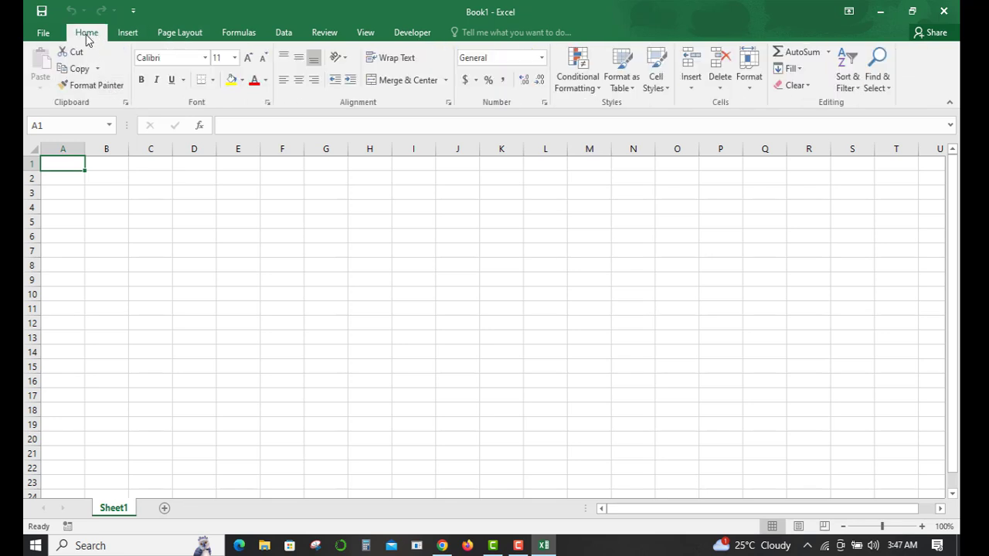
click(126, 102)
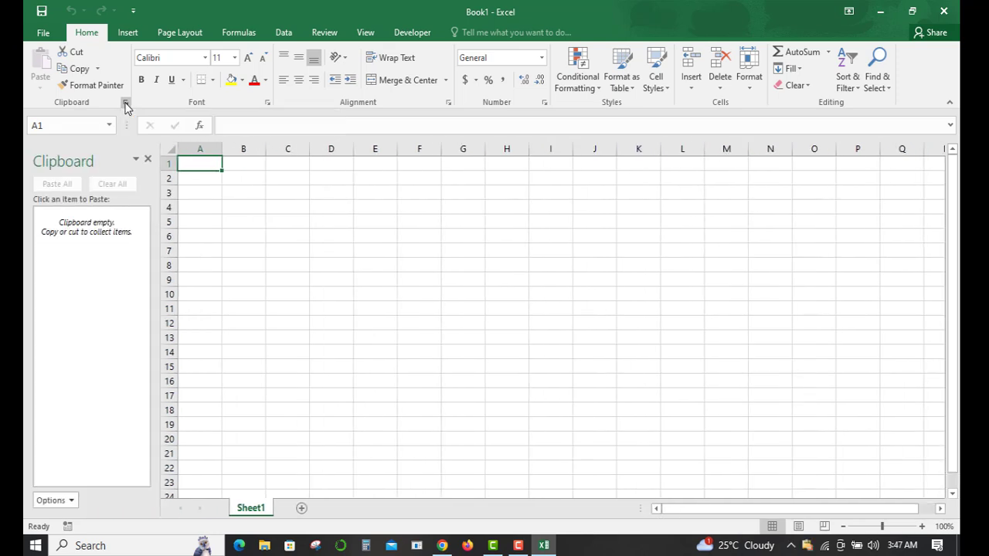
click(126, 103)
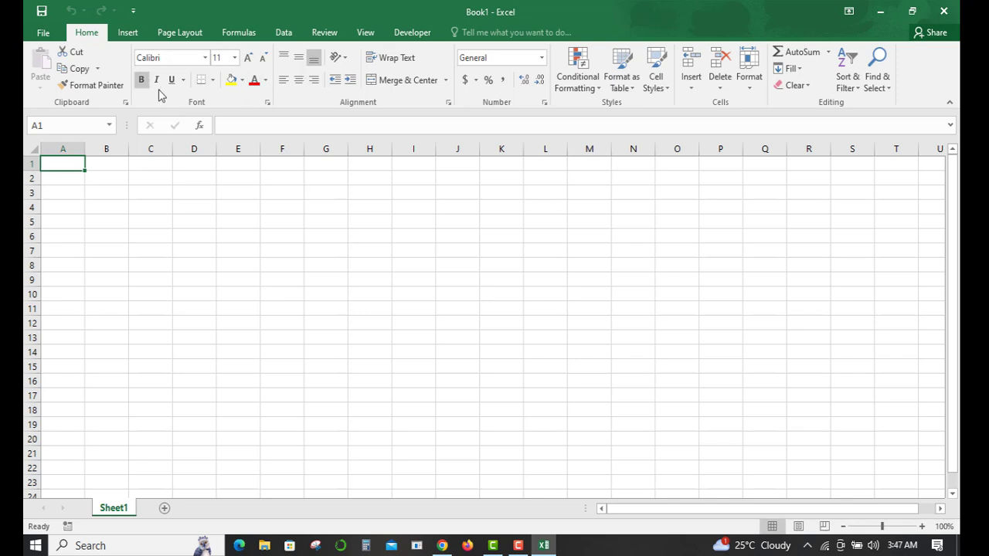
Step: Select column A, row 1, cell B2, cell C4 and the range E5:G10 one after another
click(518, 173)
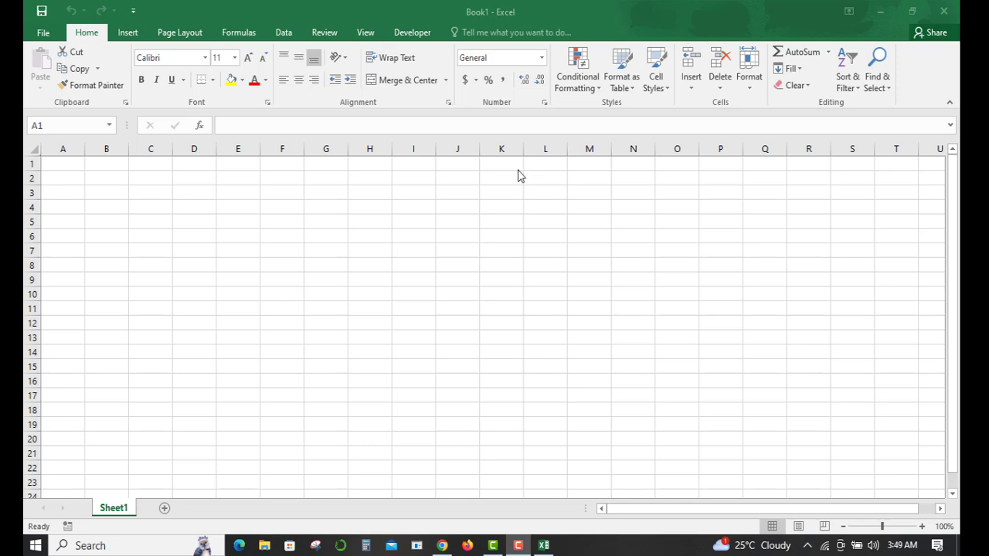
click(63, 149)
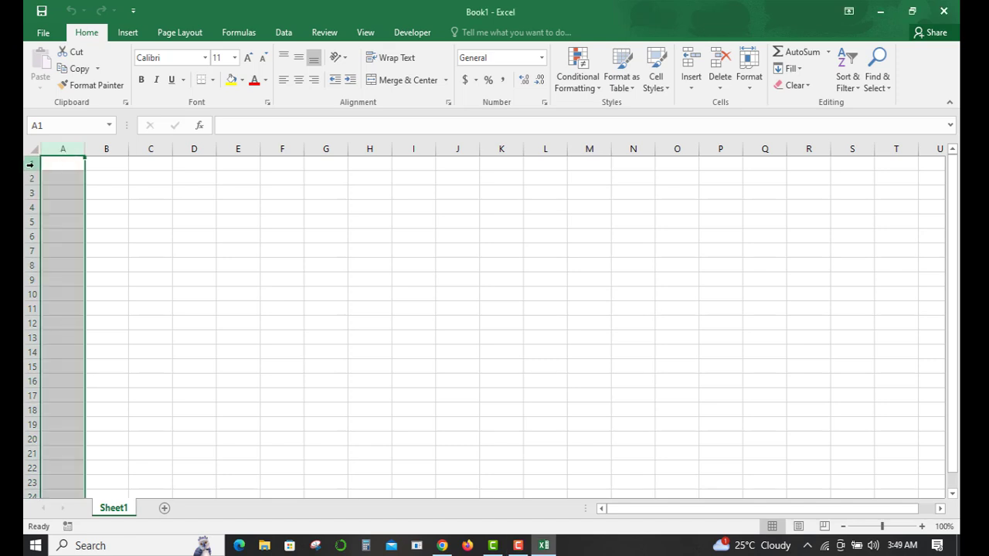
click(29, 164)
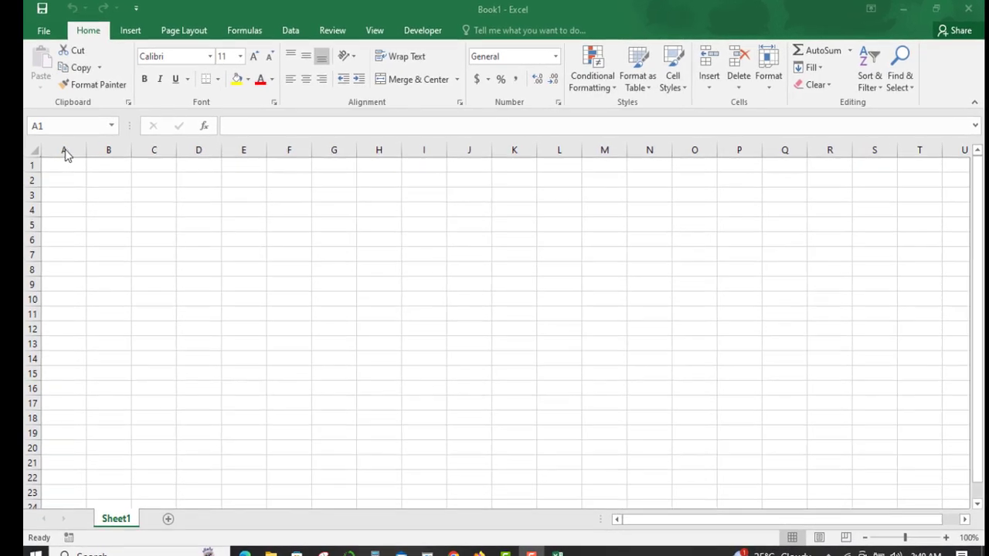
click(106, 183)
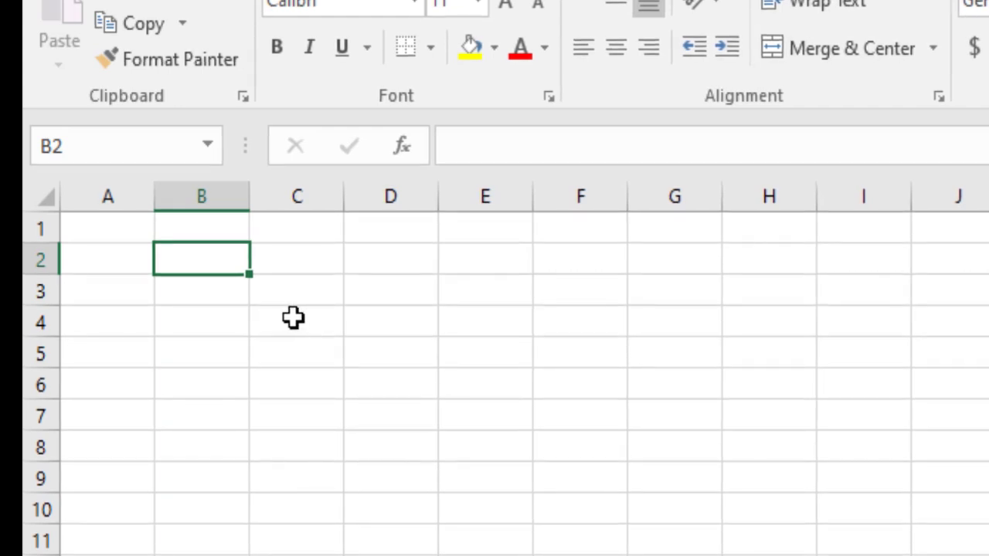
click(293, 317)
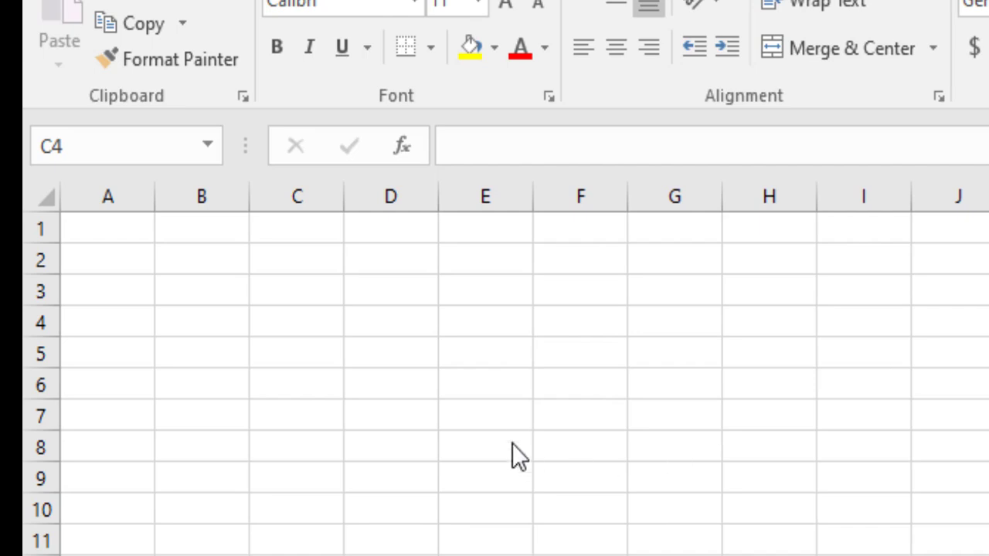
drag(468, 351, 668, 509)
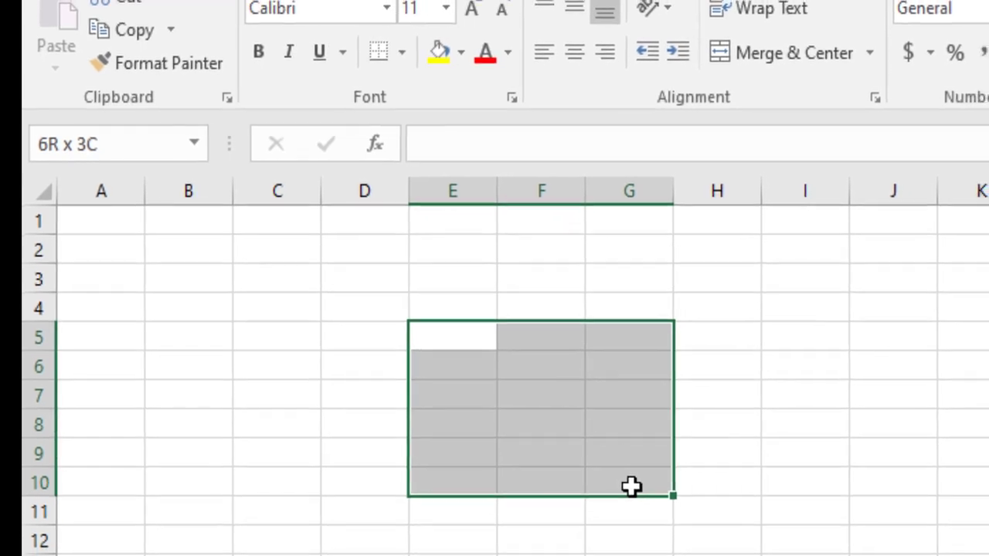
drag(624, 482, 623, 483)
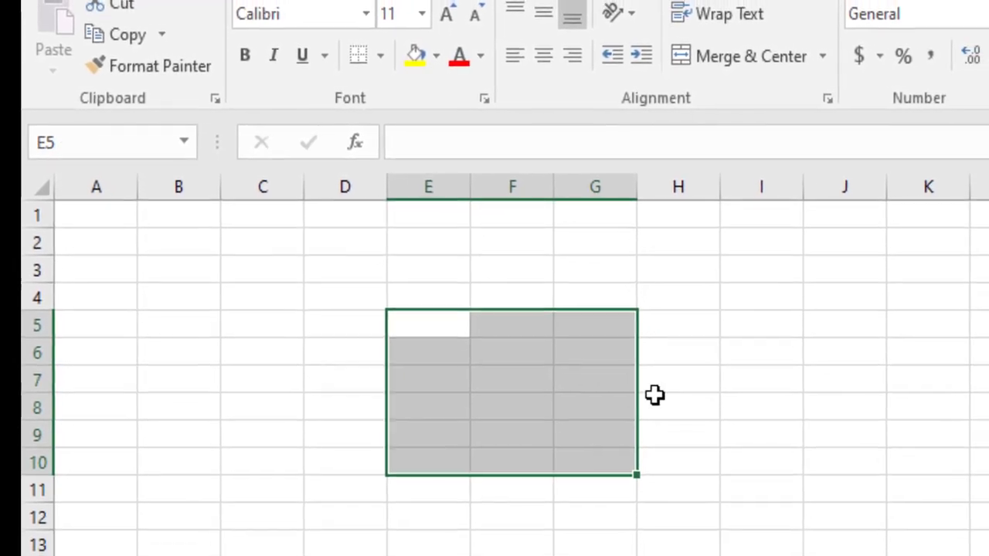
Step: Select the range D4:G9 and write its reference D4:G9 into the range's first cell
drag(670, 323, 673, 397)
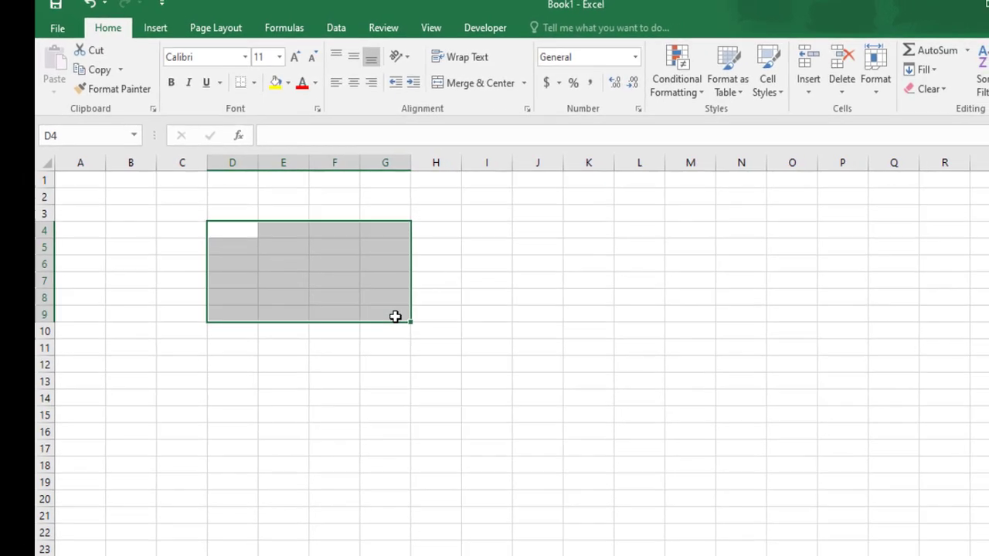
click(296, 137)
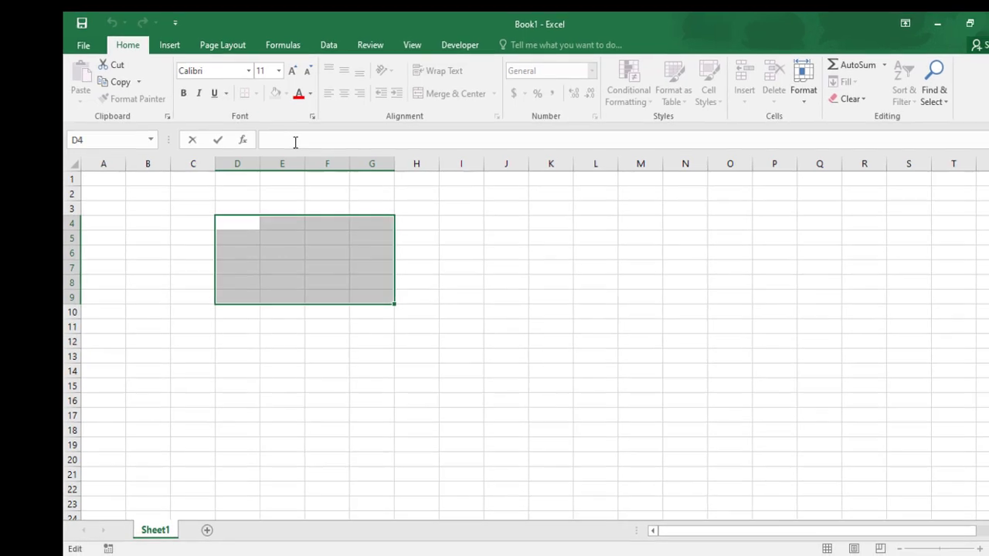
text(D)
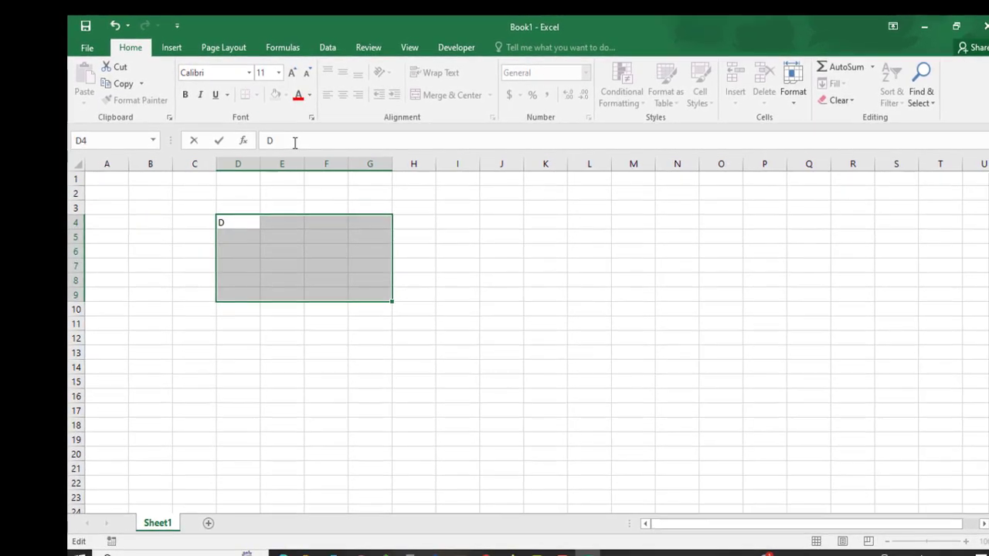
text(4)
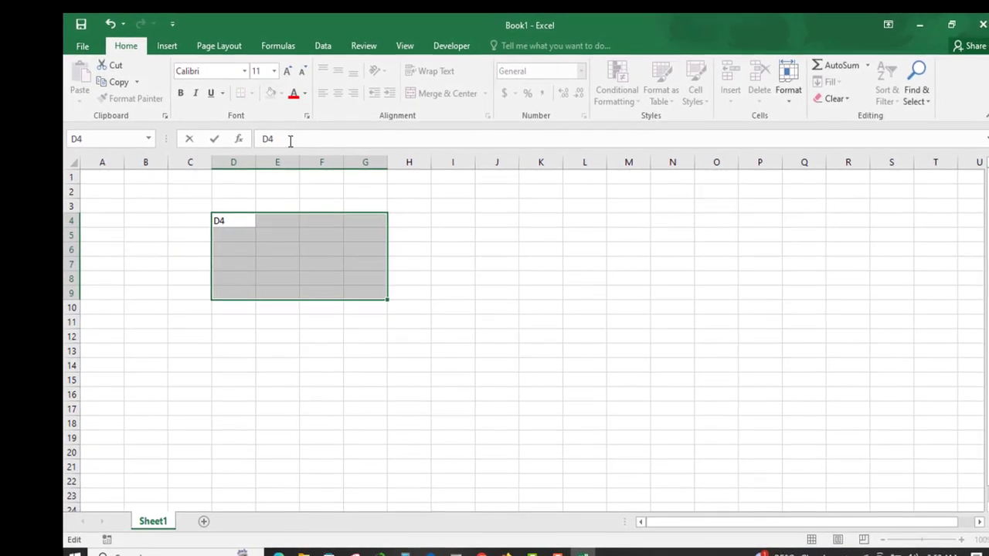
text(:)
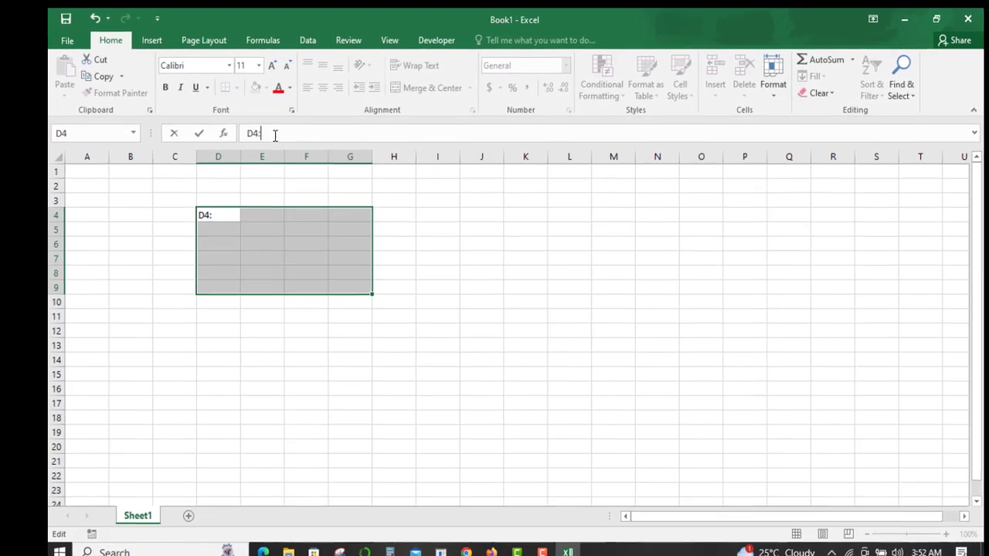
text(G9)
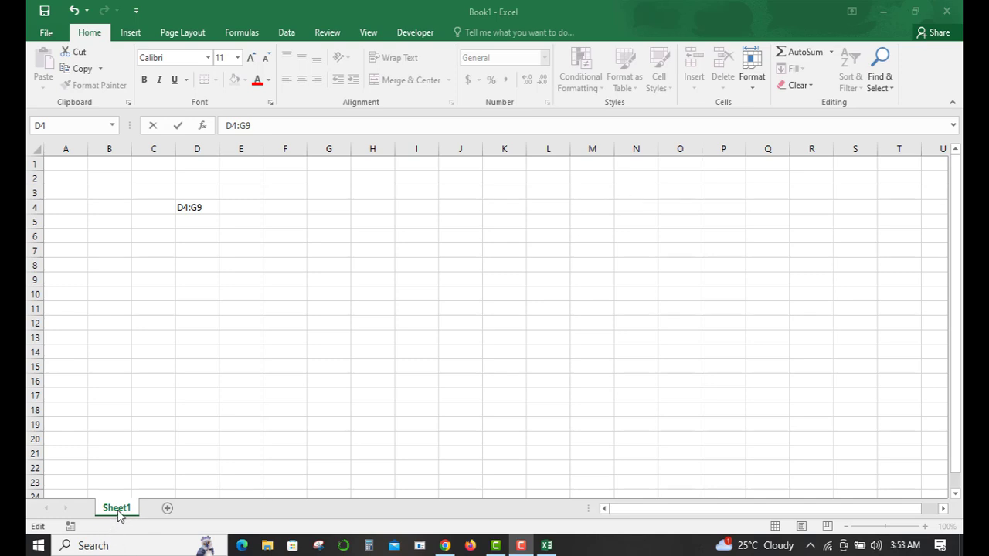
Step: Add two new worksheets after Sheet1
click(168, 514)
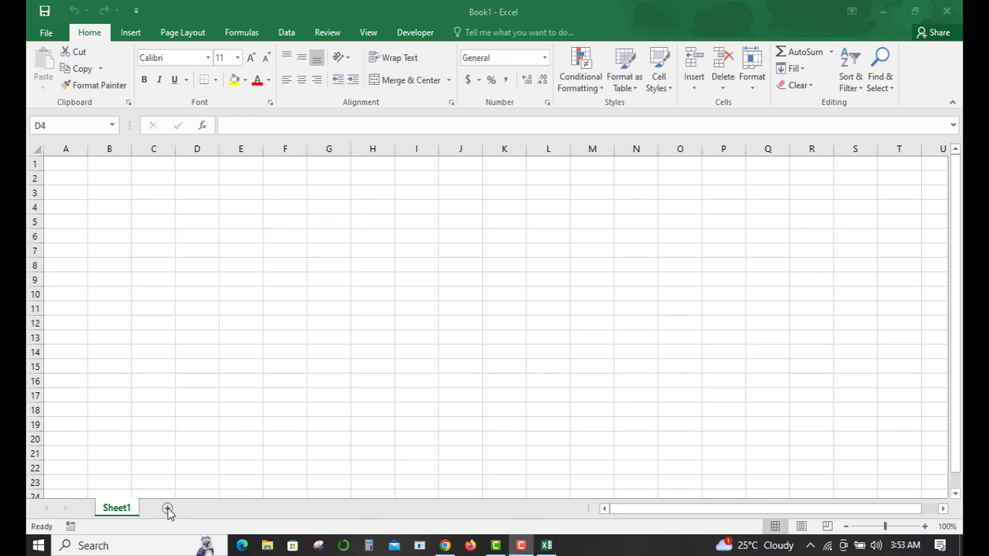
click(168, 512)
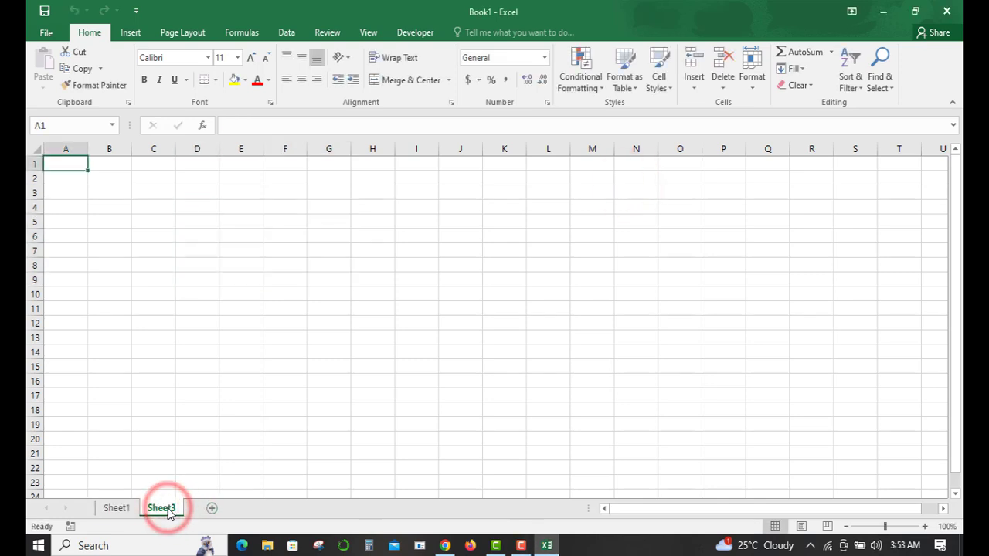
click(211, 510)
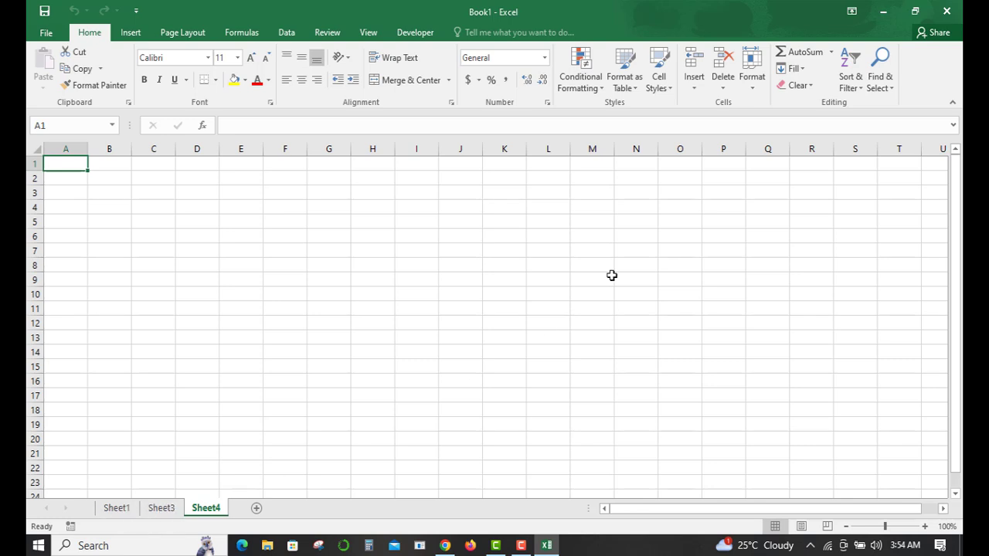
Step: Enter the column heading S/N in cell A2 of Sheet4
click(626, 182)
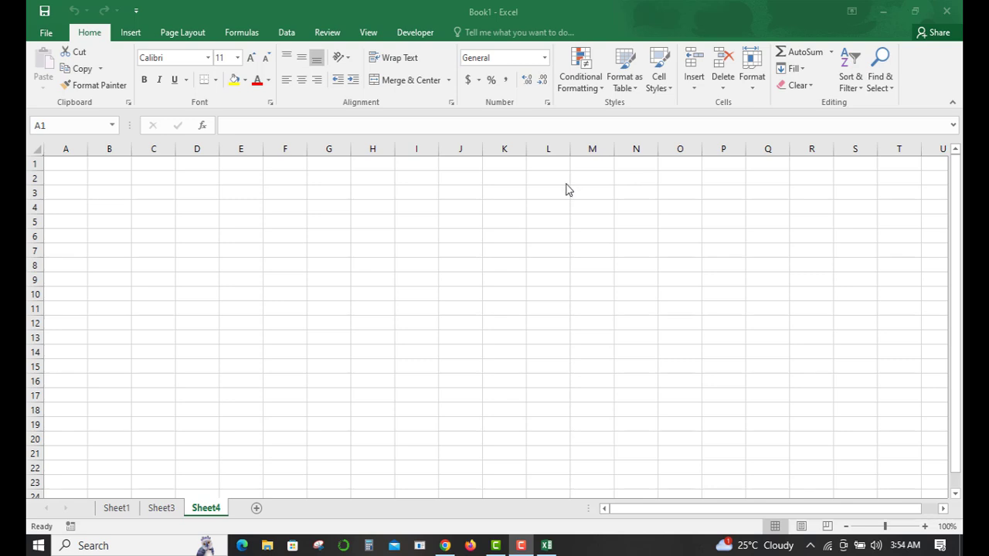
click(104, 180)
click(102, 180)
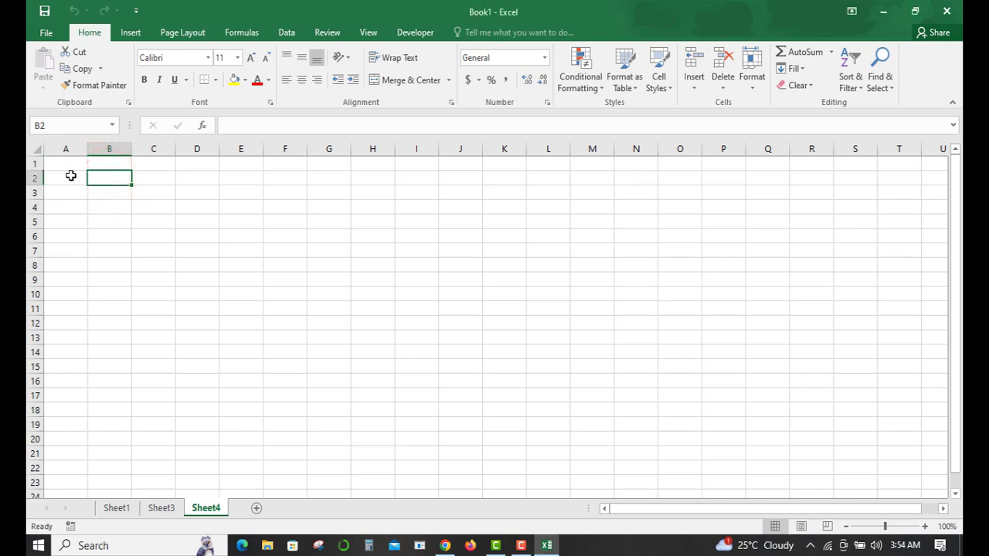
click(71, 178)
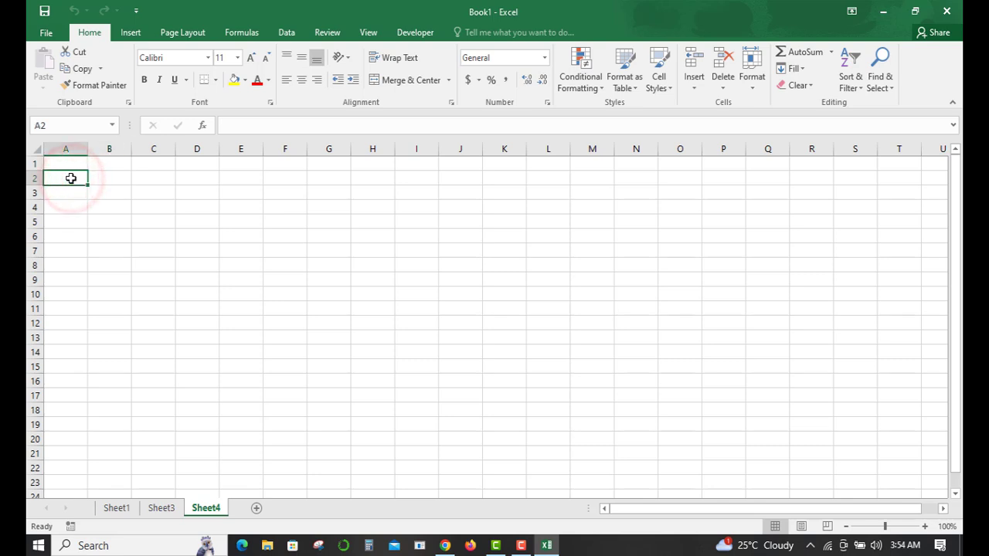
text(s/)
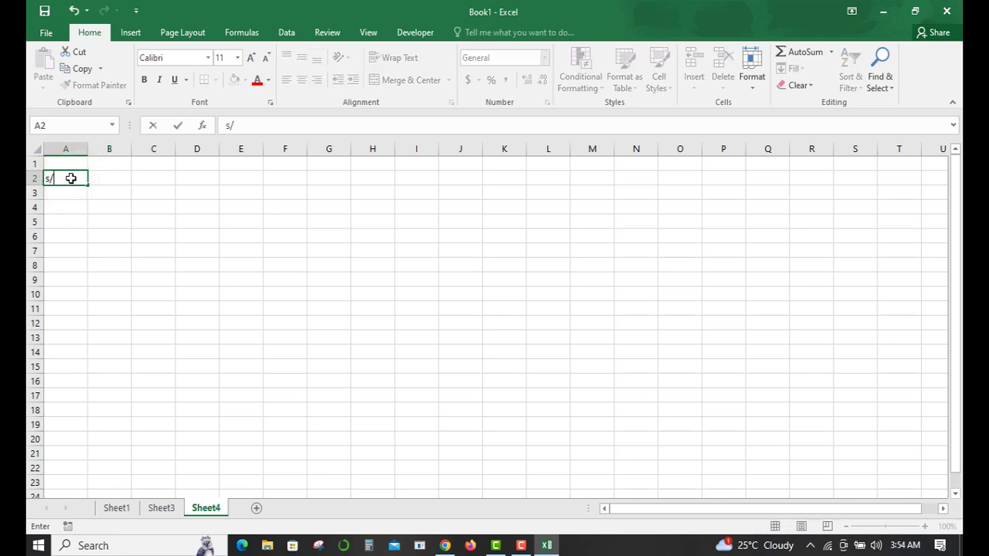
key(BackSpace)
key(BackSpace)
text(S/N)
Step: Enter the column headings YEAR in cell B2 and Country in cell C2
click(97, 175)
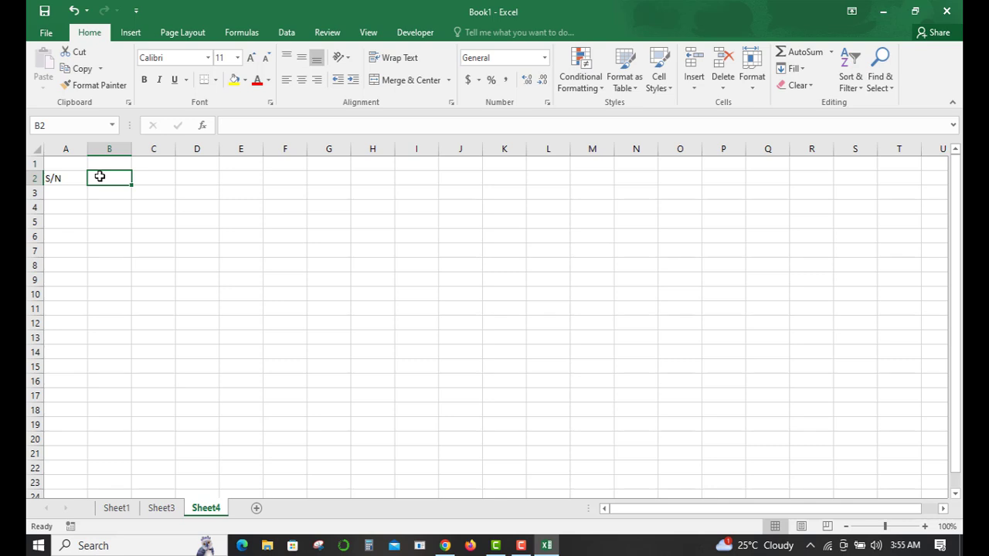
text(YEAR)
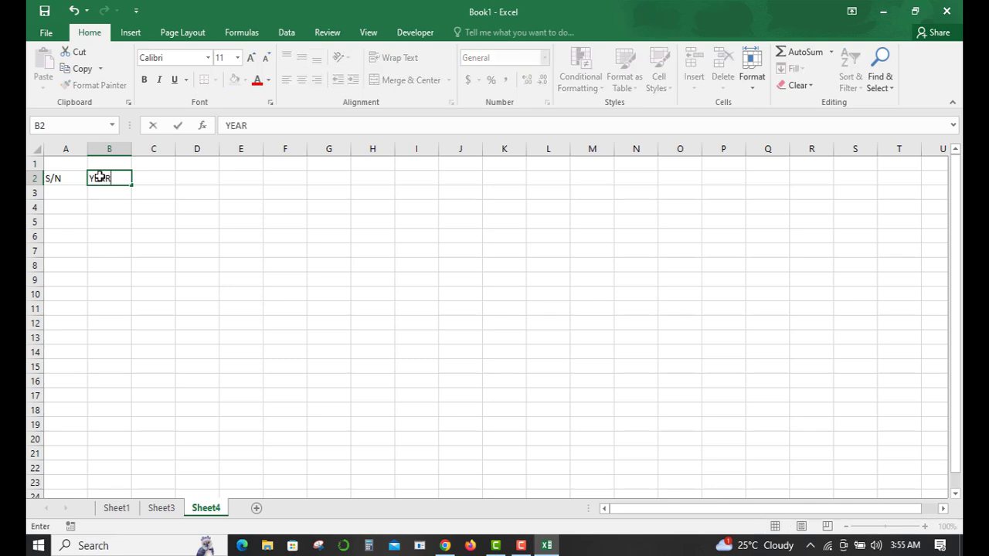
click(157, 178)
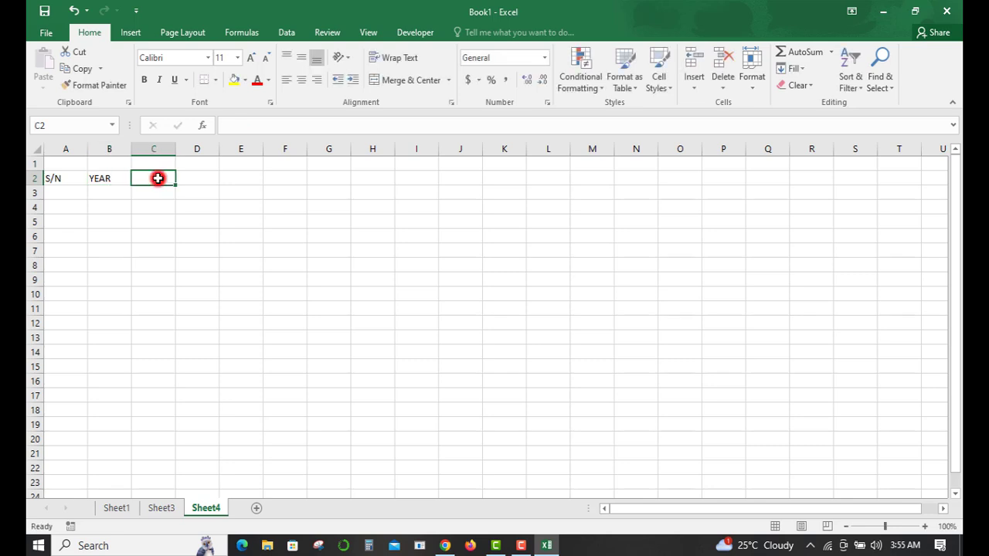
text(Country)
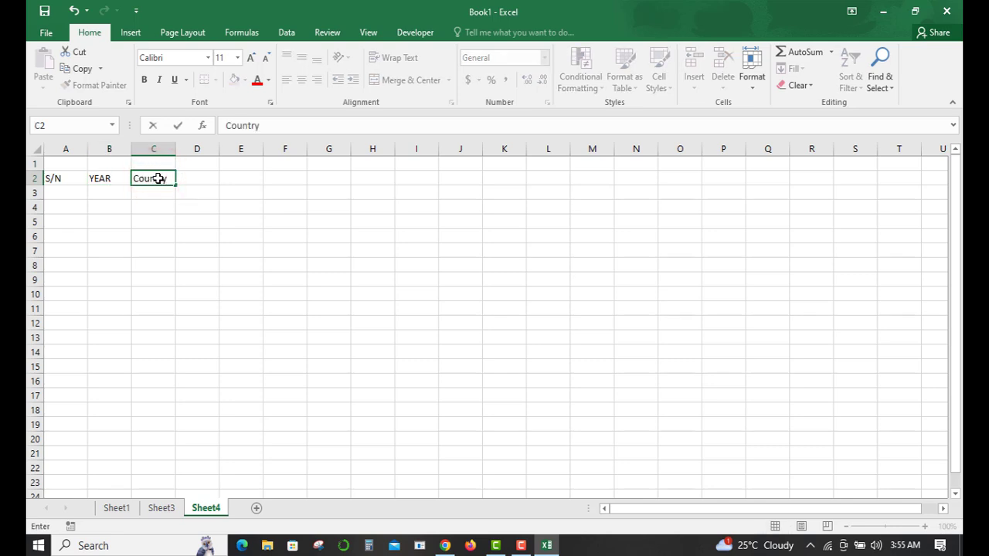
Step: Enter the column heading Winner in cell D2
click(191, 179)
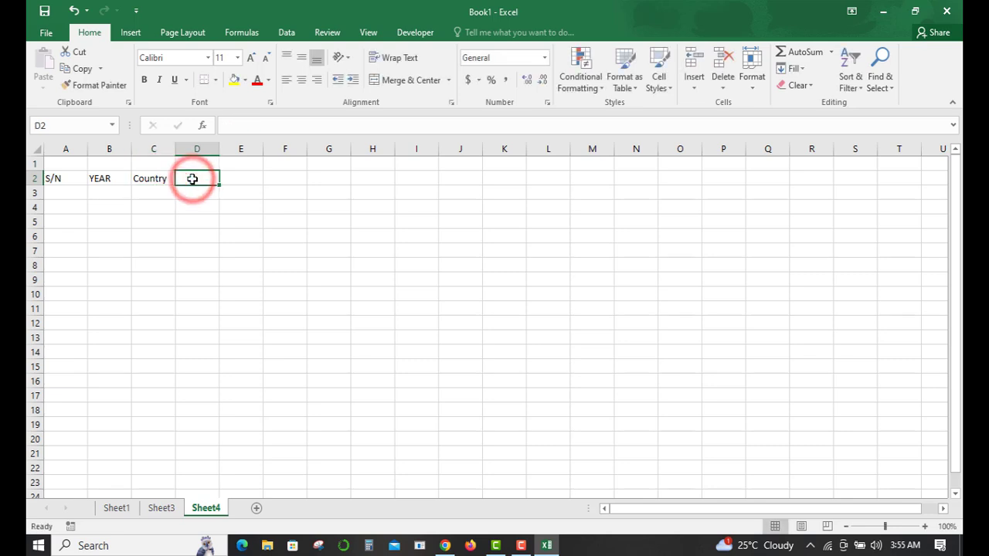
text(Win)
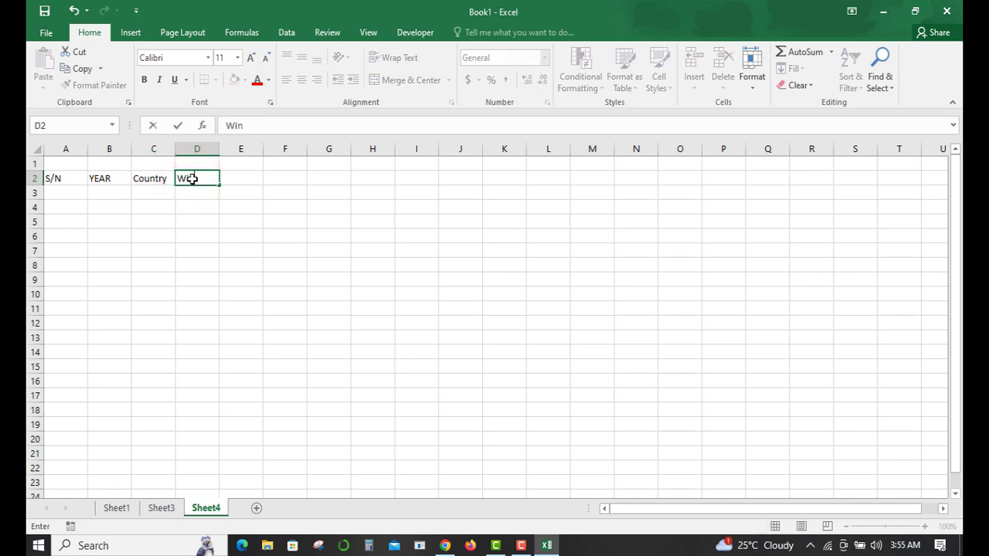
text(ee)
key(BackSpace)
key(BackSpace)
text(ne)
key(Tab)
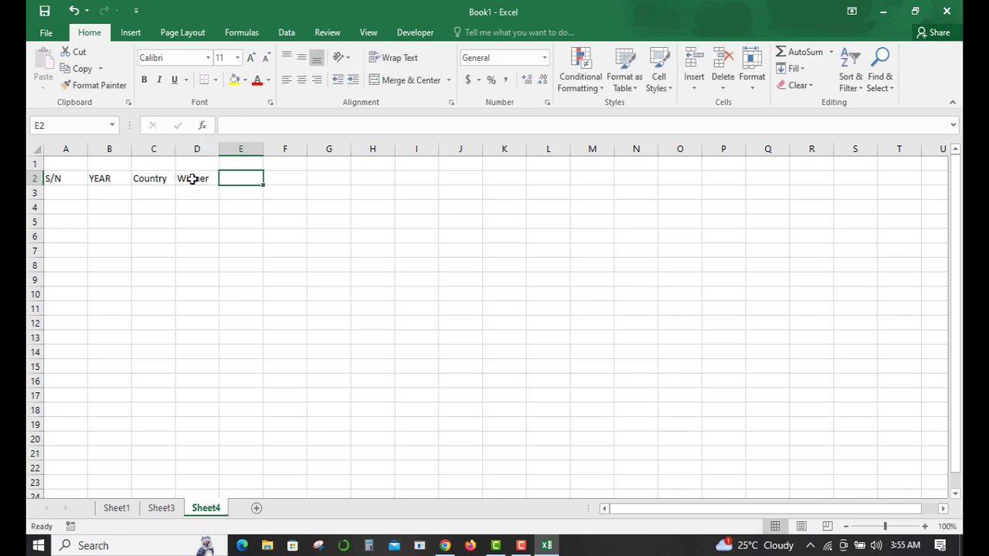
Step: Enter the column headings Runners-up in cell E2 and Most Valuable Player in cell F2
text(Runne)
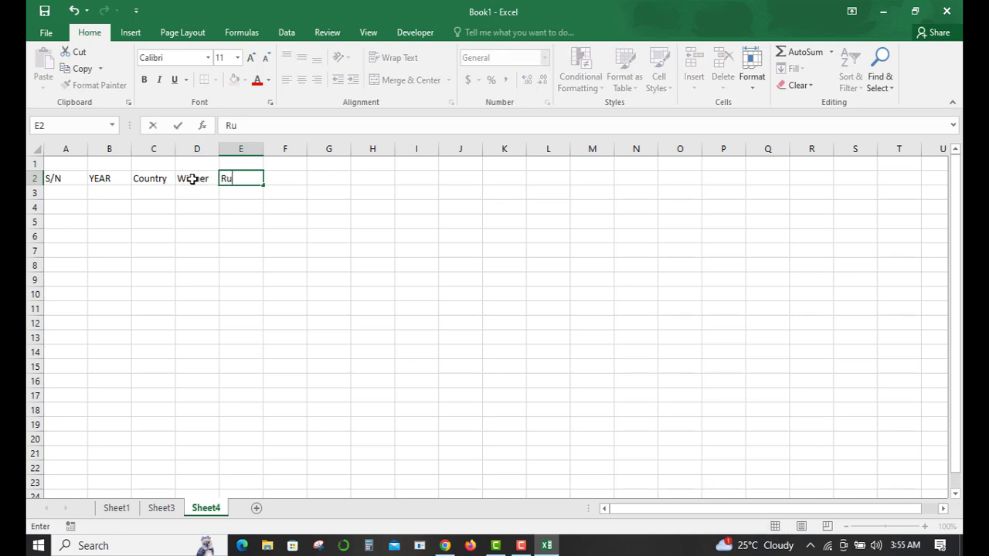
text(rs-up)
key(Tab)
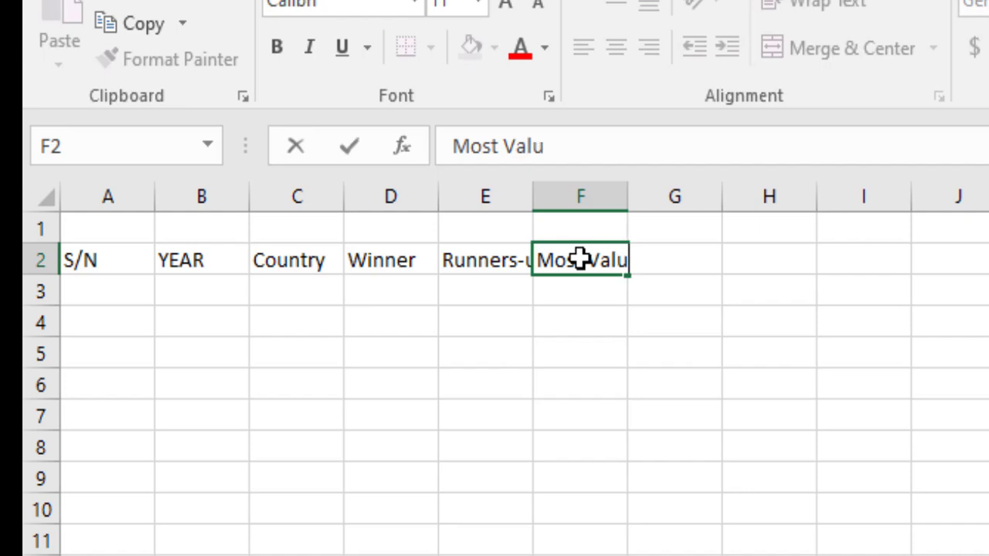
text(able )
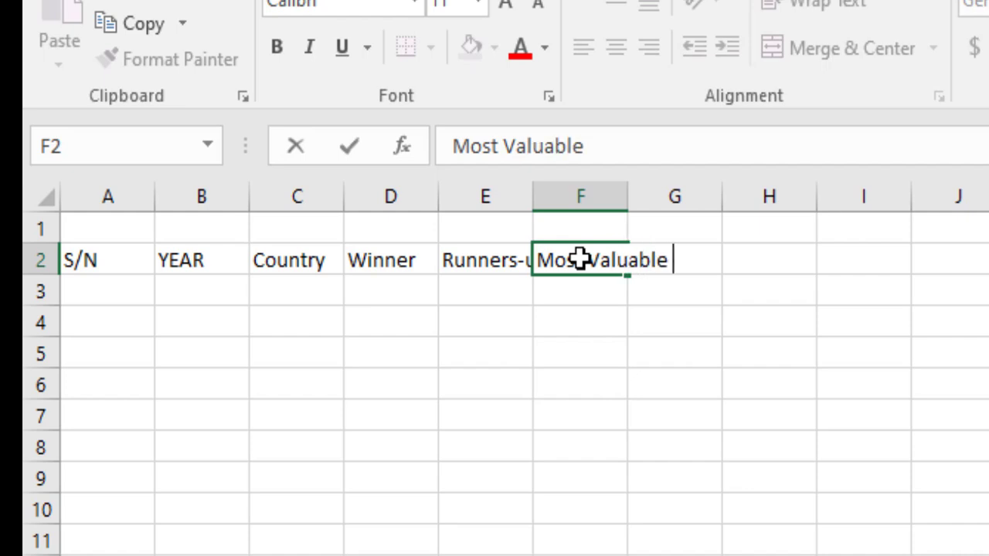
text(Player)
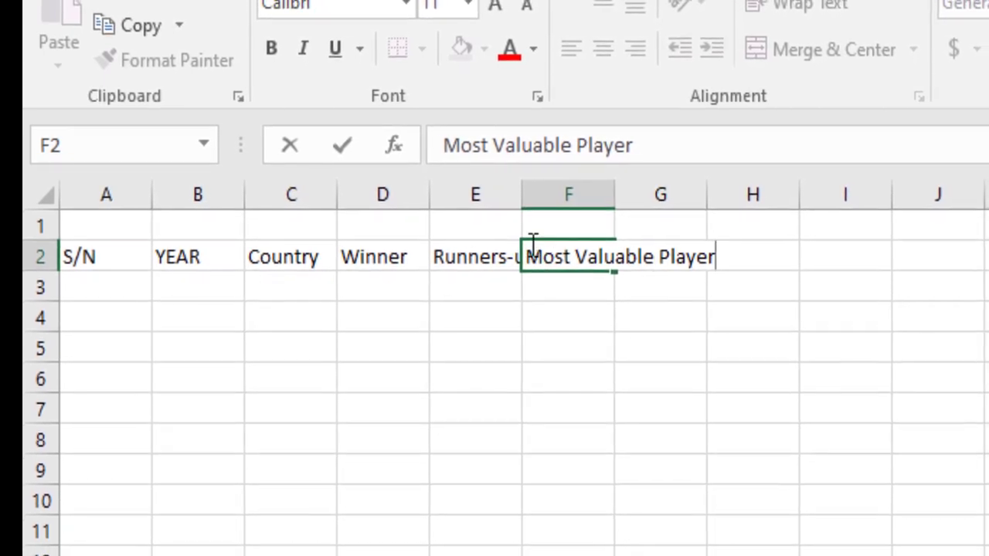
Step: Widen column F so that the whole Most Valuable Player heading fits inside it
click(487, 257)
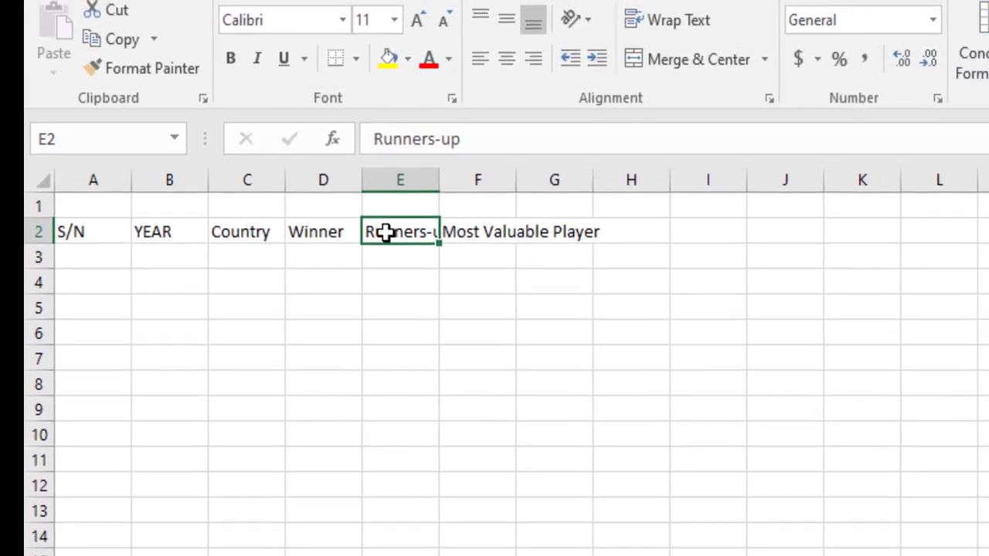
click(698, 206)
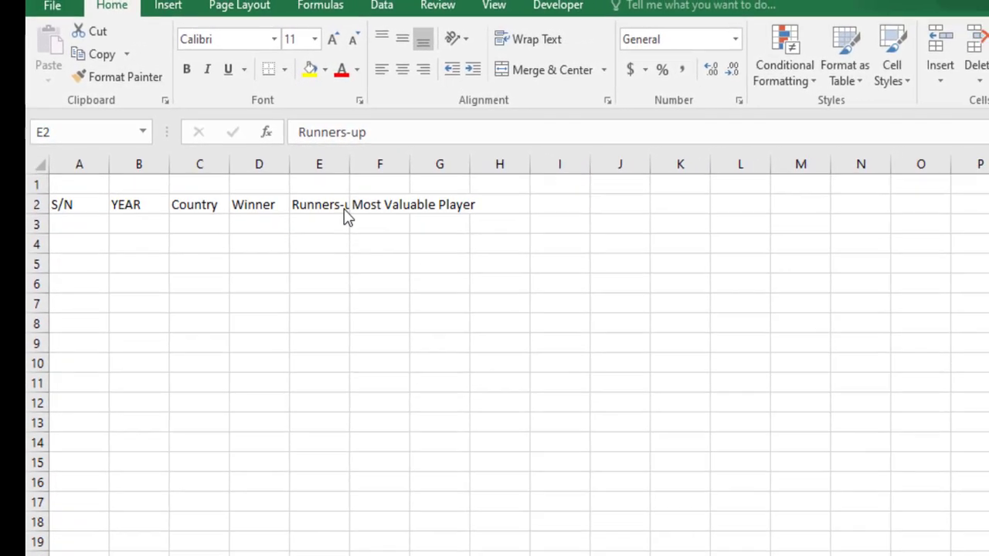
click(347, 207)
click(363, 205)
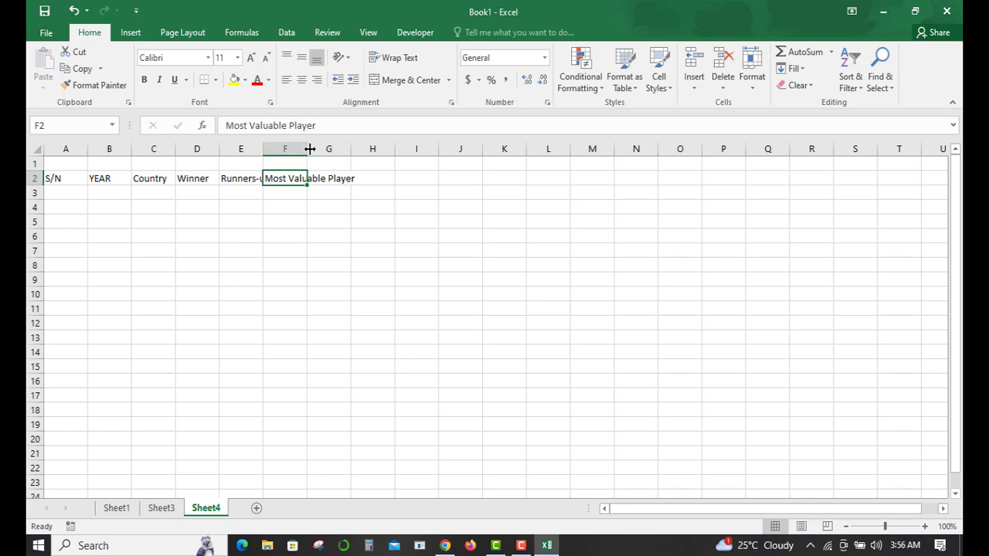
drag(310, 150, 355, 148)
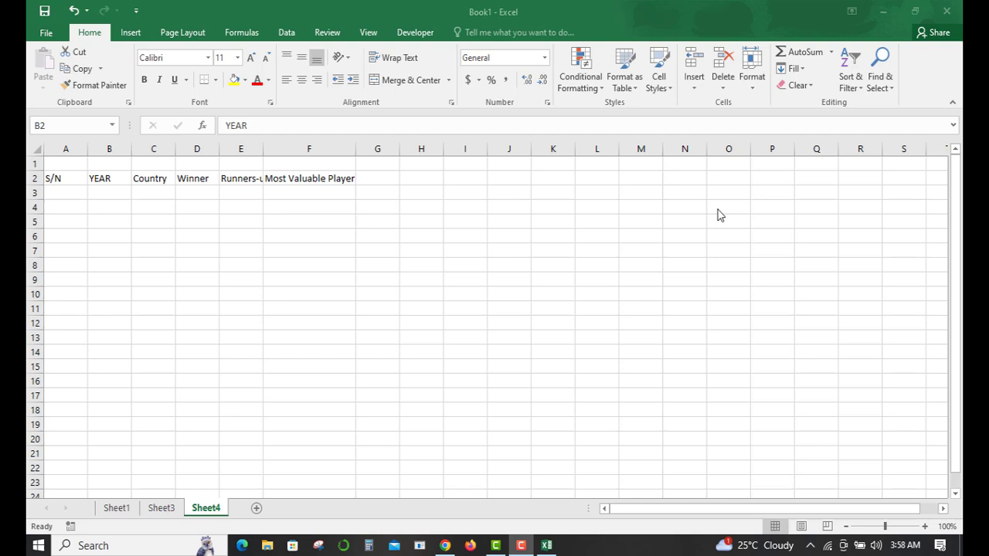
Step: Enter the year 1994 in cell B3 and the country USA in cell C3
click(117, 175)
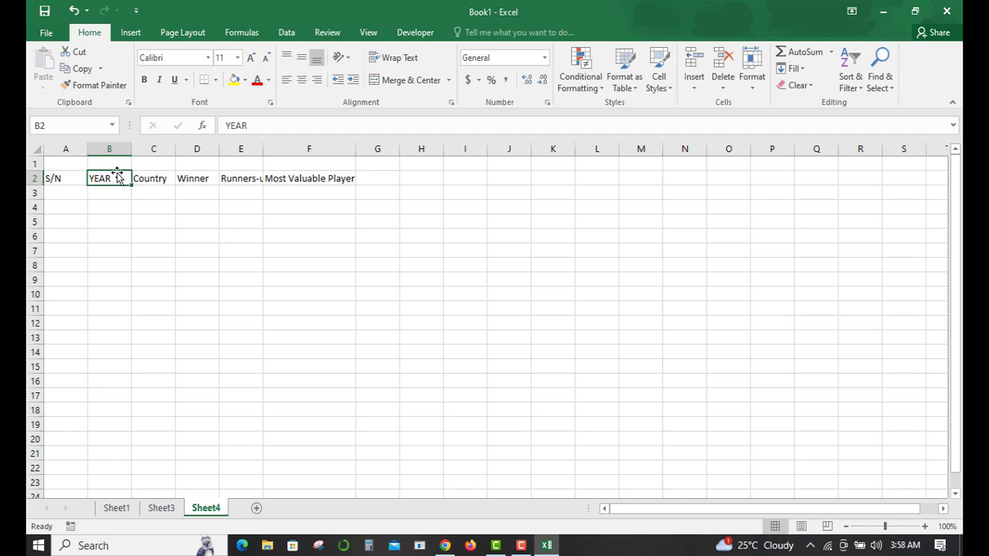
key(Return)
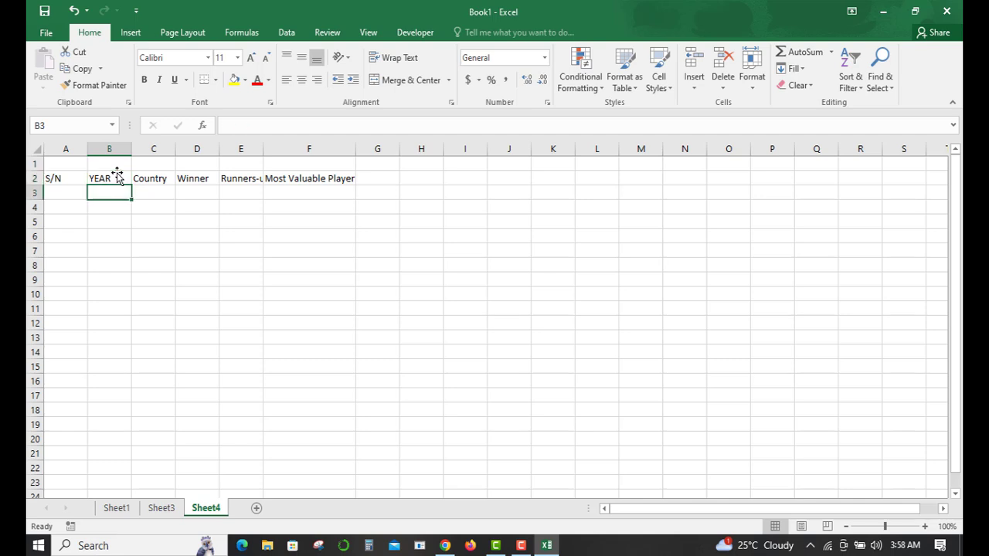
click(117, 176)
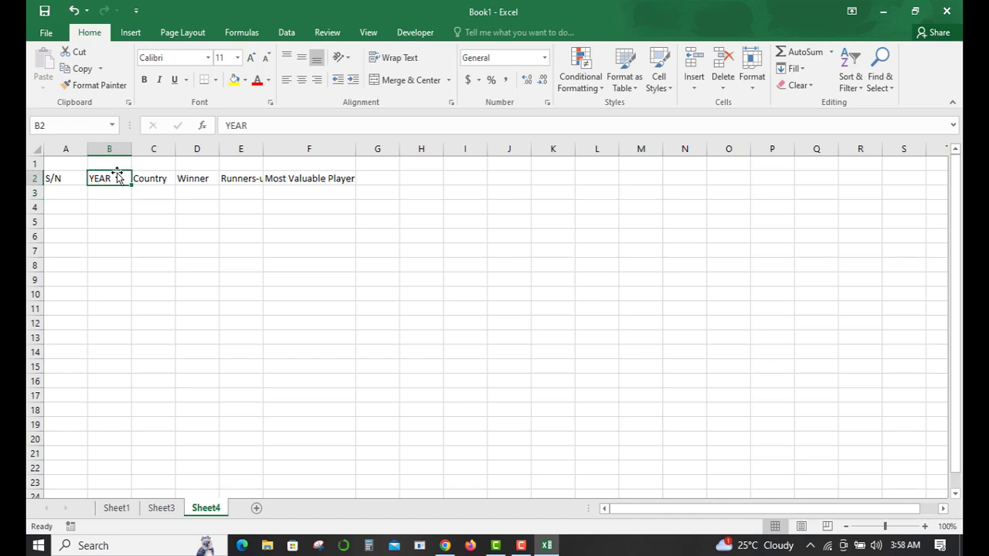
key(Return)
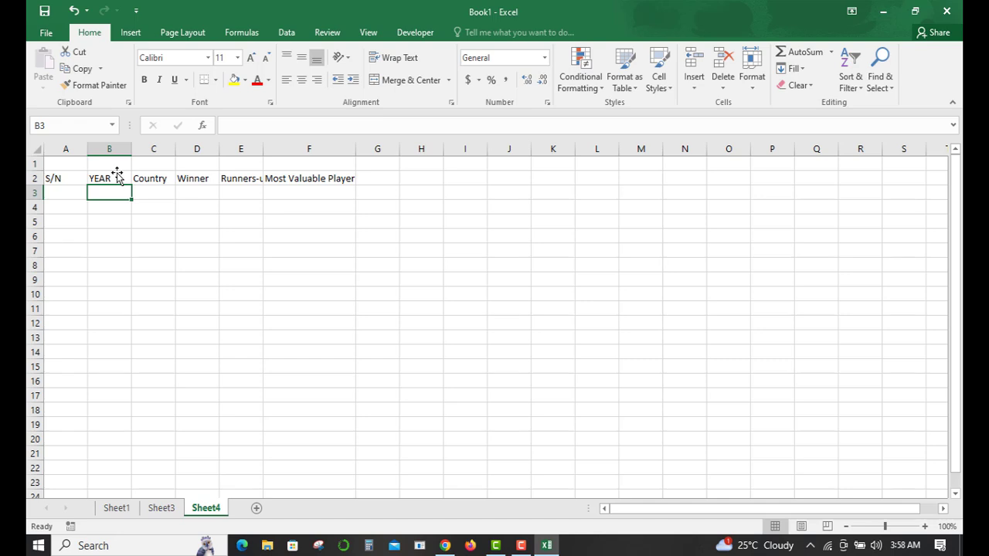
text(1994)
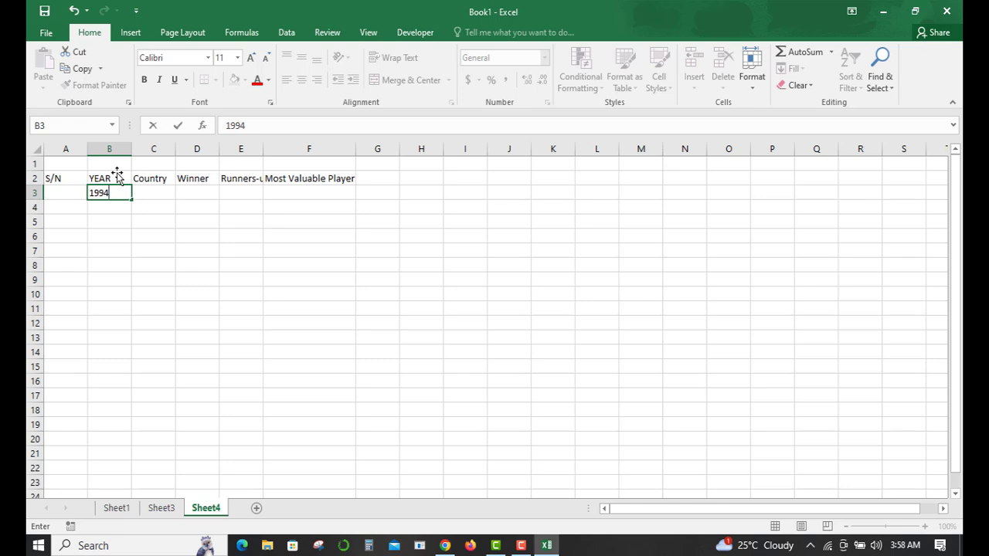
key(Tab)
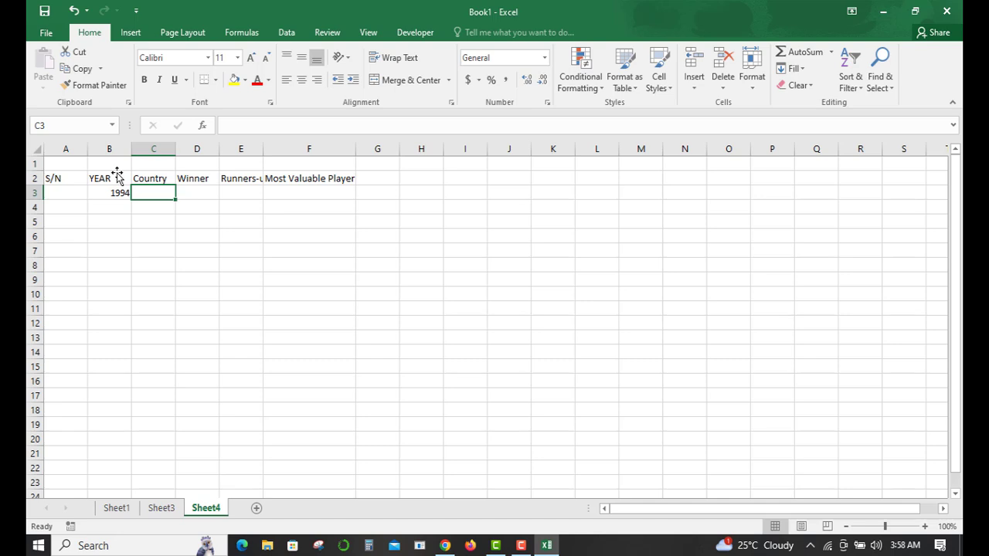
text(USA)
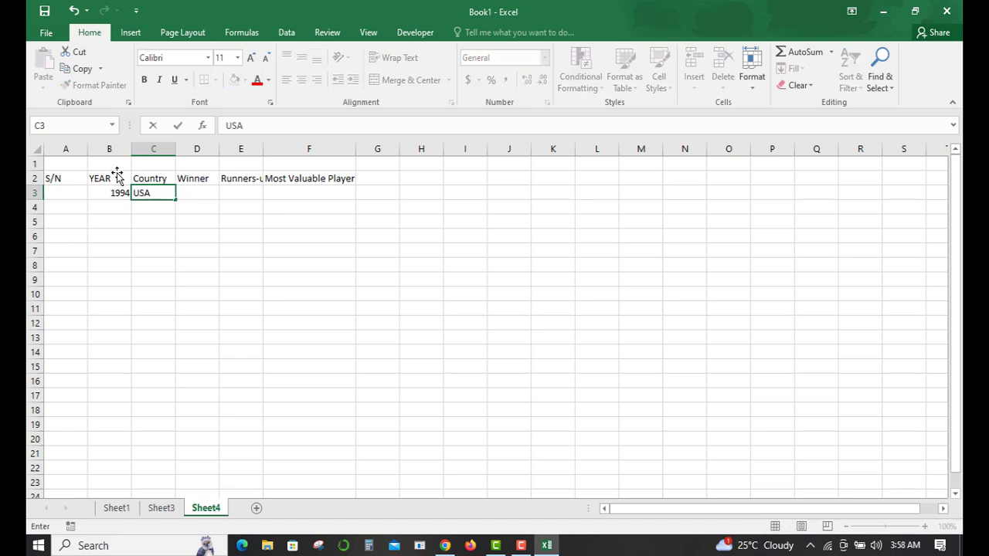
key(Tab)
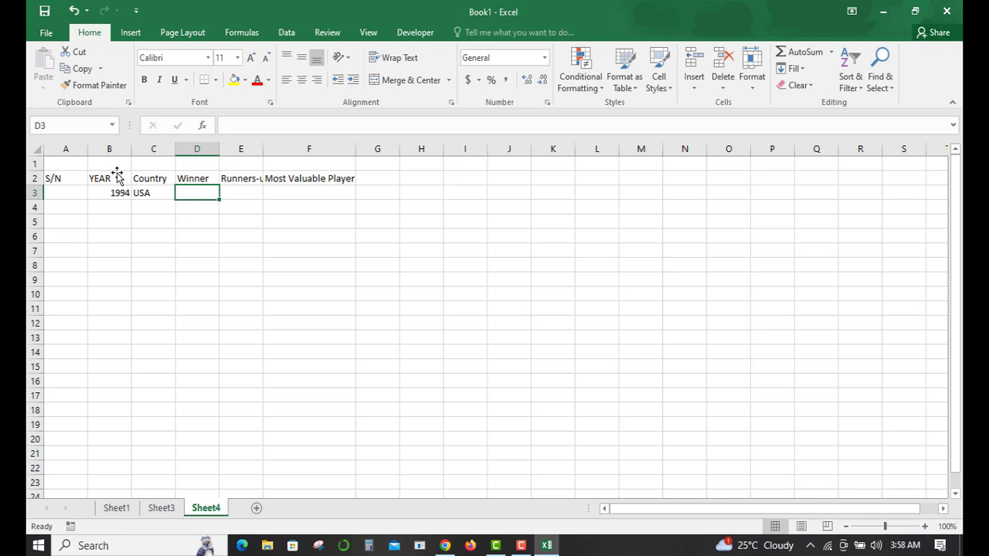
Step: Enter Brazil as the winner in cell D3
text(Brazil)
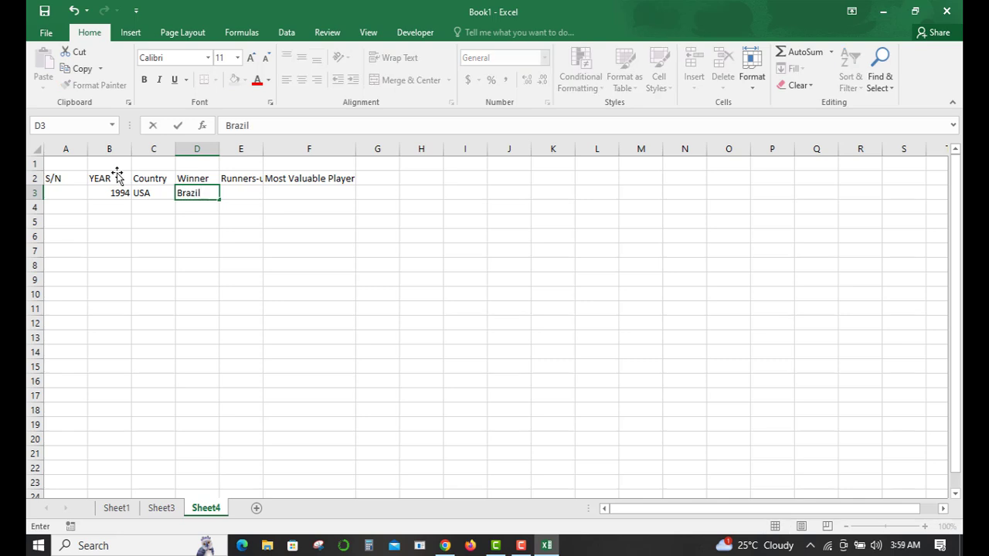
text(Italy)
key(BackSpace)
key(BackSpace)
key(BackSpace)
key(BackSpace)
key(BackSpace)
key(Tab)
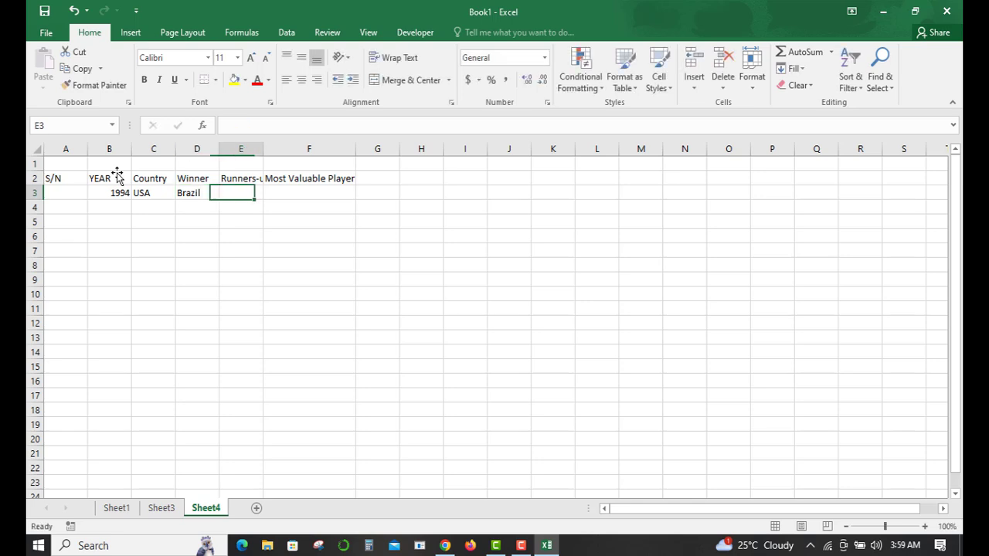
Step: Enter Italy as the runner-up in cell E3 and Ramario as the most valuable player in cell F3
text(I)
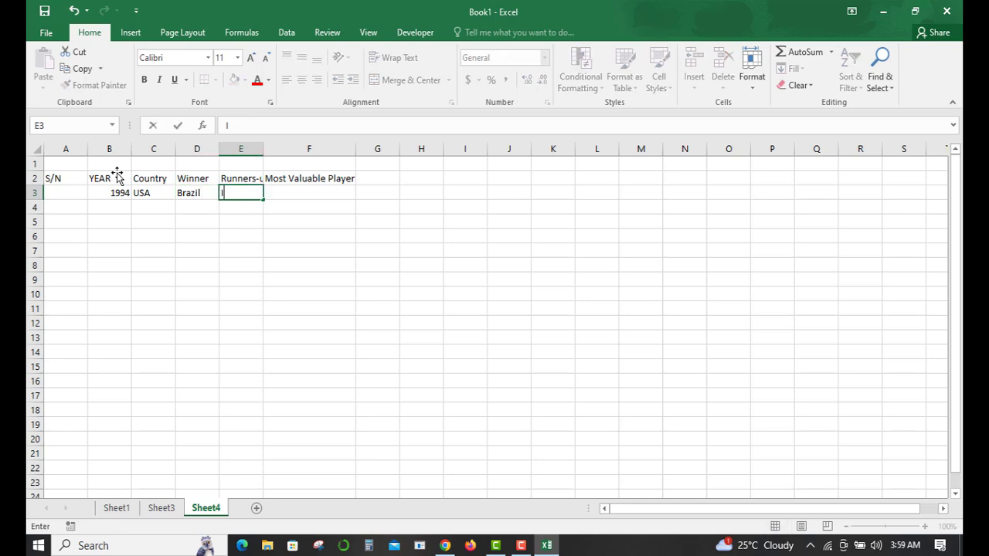
text(taly)
key(Tab)
text(R)
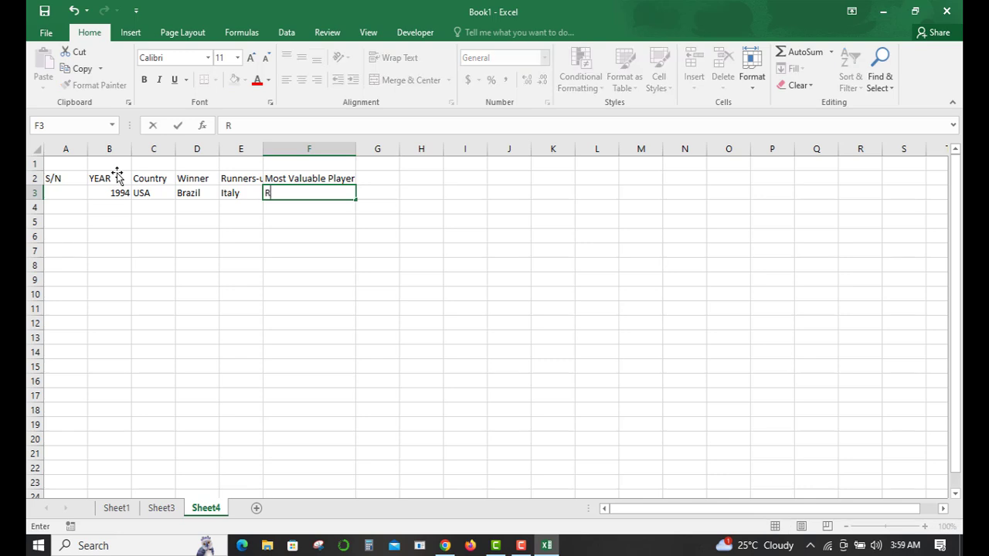
text(amario)
Step: Enter the serial number 1 for the 1994 record in cell A3
key(Left)
key(Left)
key(Left)
key(Left)
key(Left)
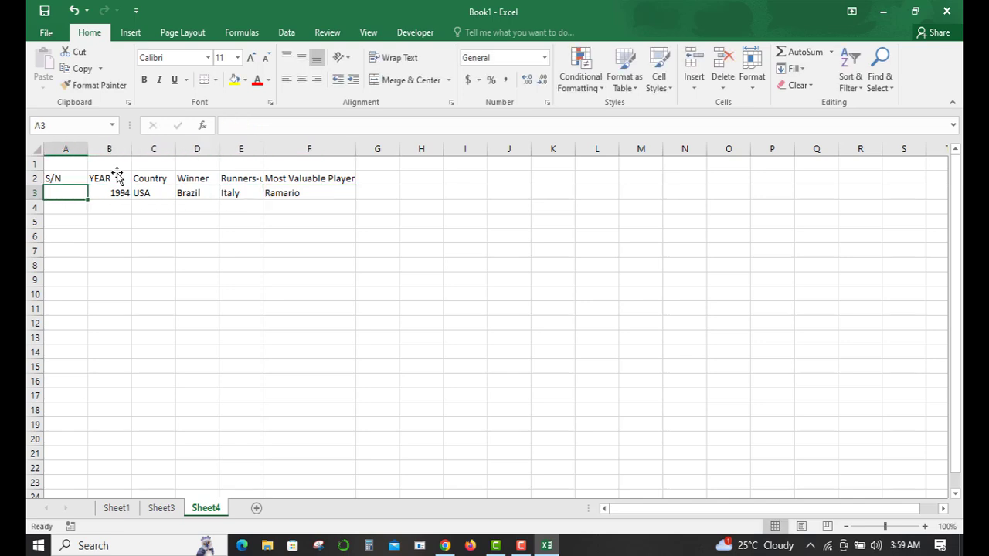
text(1)
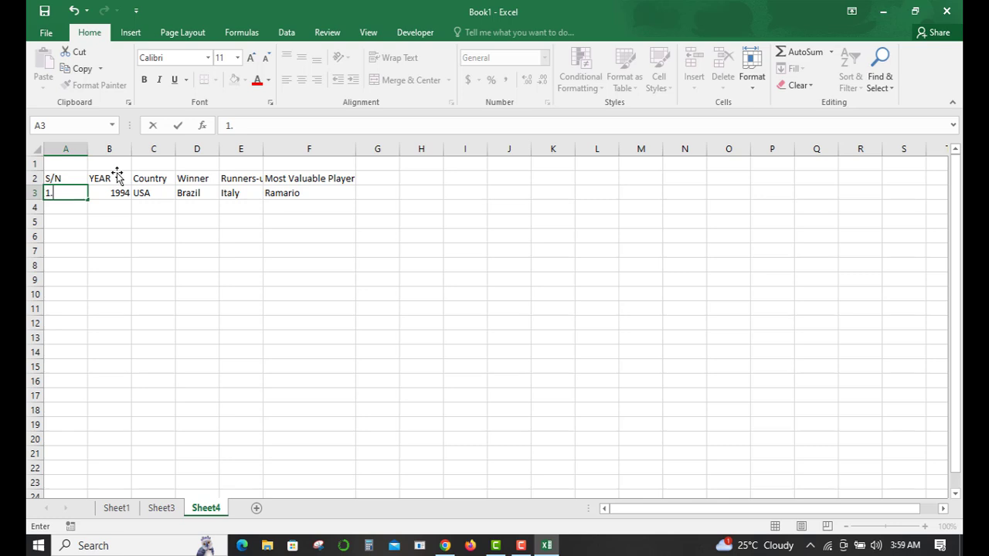
text(.)
click(71, 194)
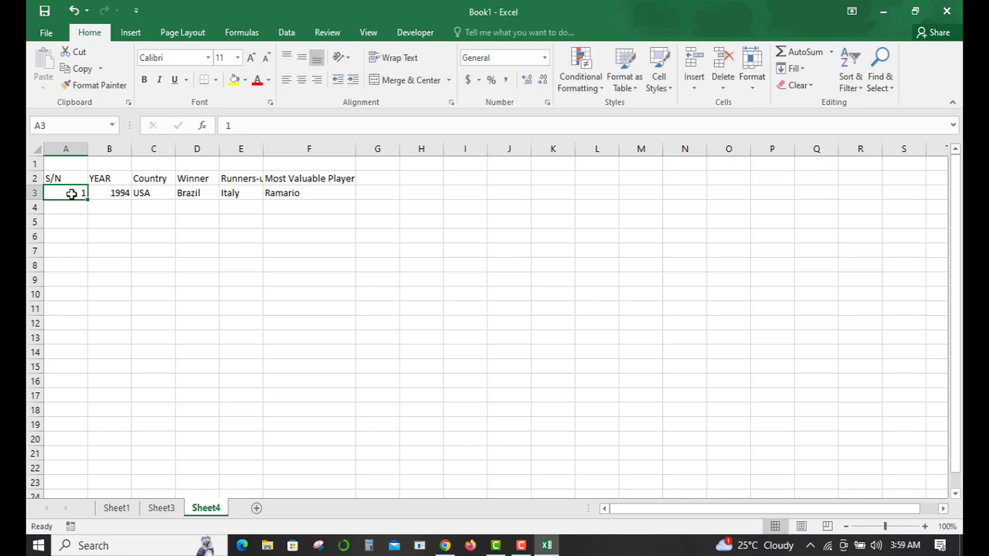
key(Return)
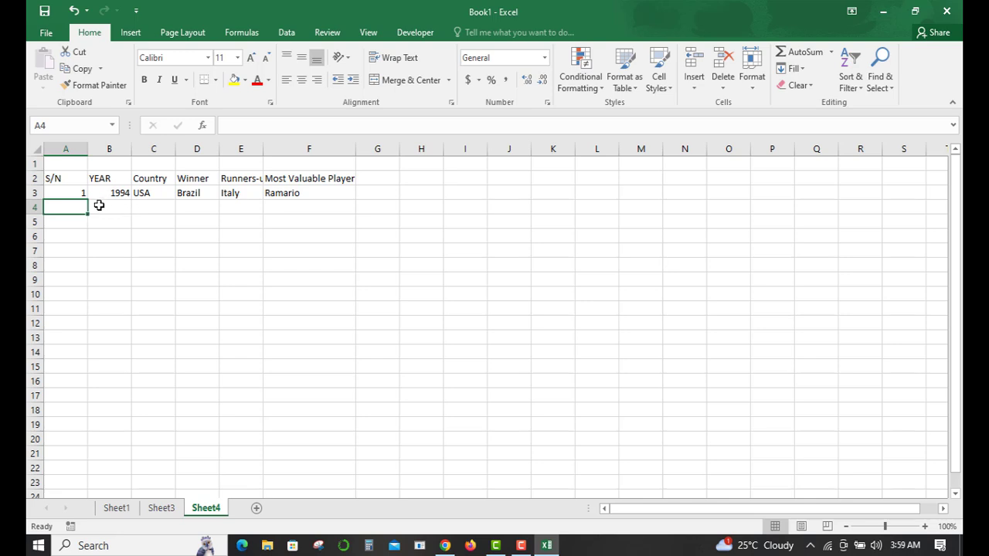
Step: Enter the serial number 2, the year 1998 and the country France in cells A4 to C4
text(2)
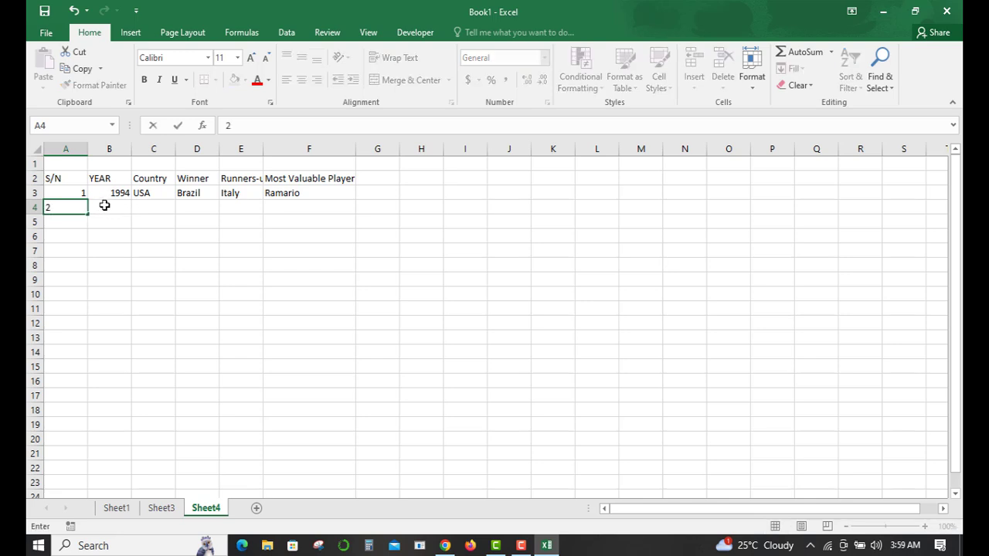
click(104, 205)
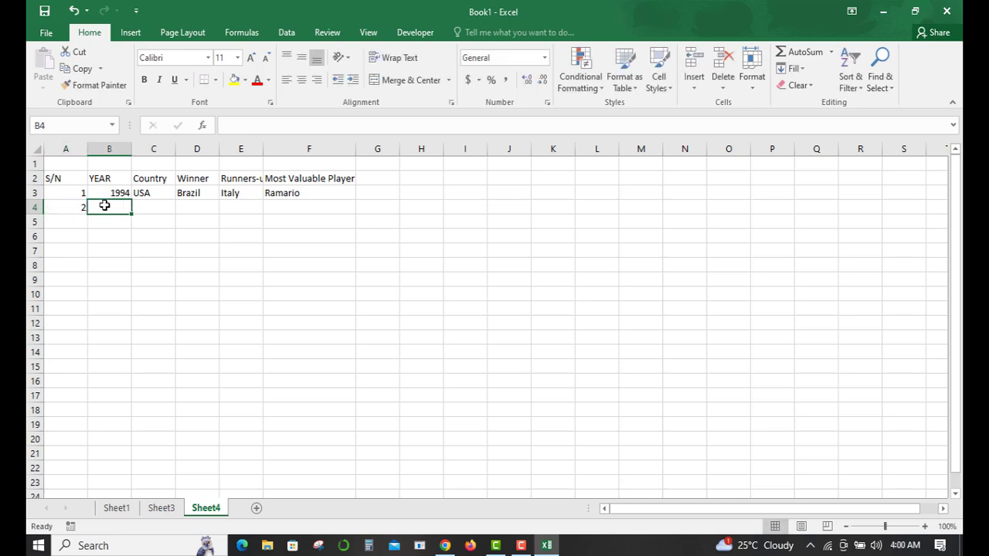
text(1998)
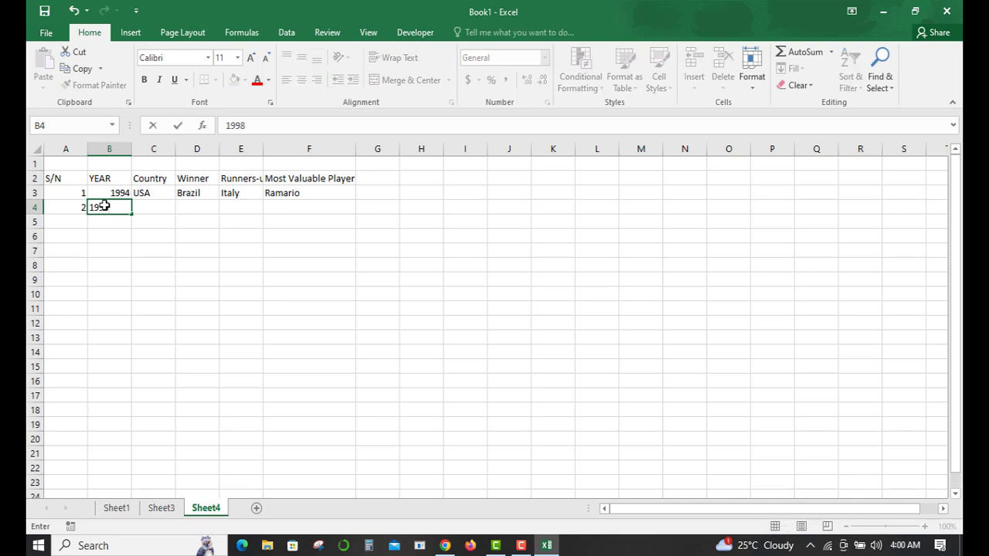
key(Tab)
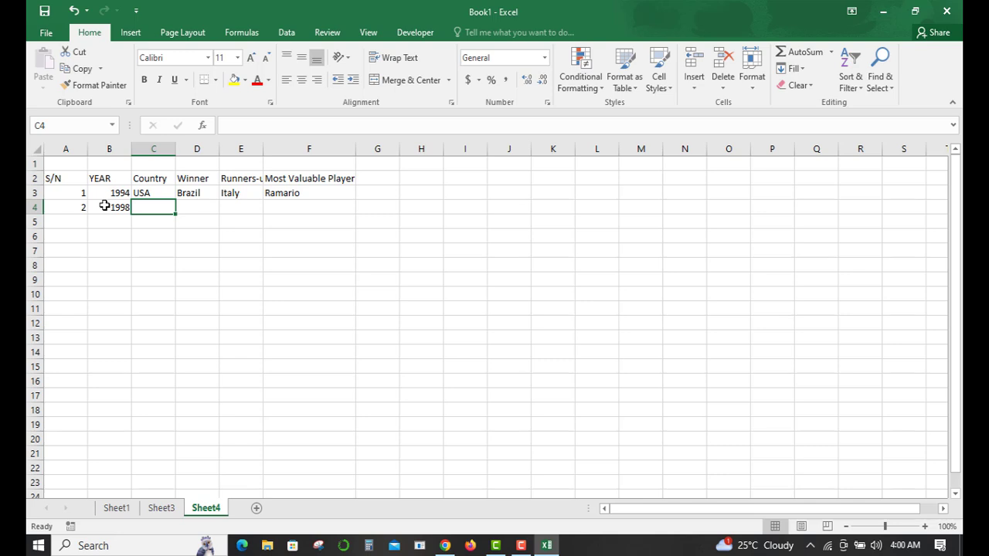
text(Franc)
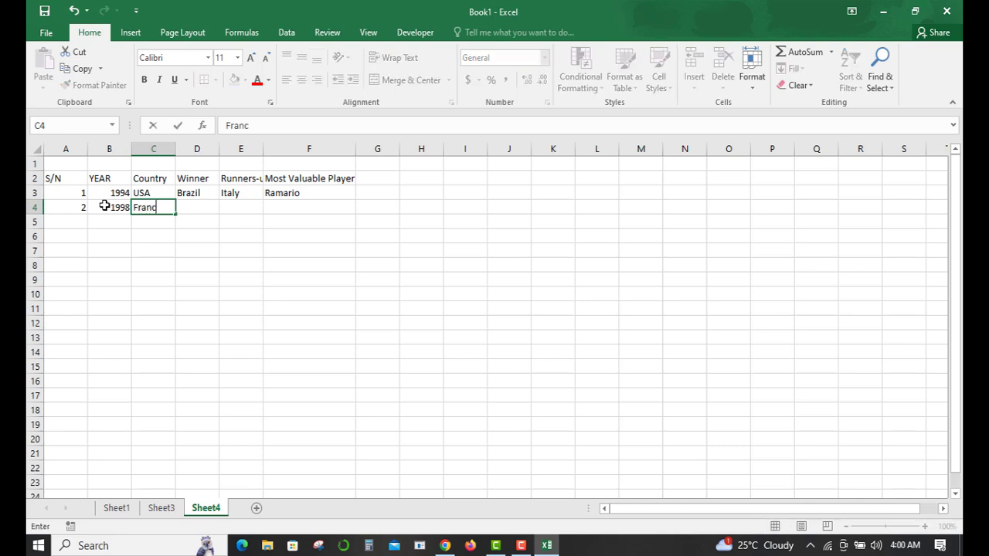
text(e)
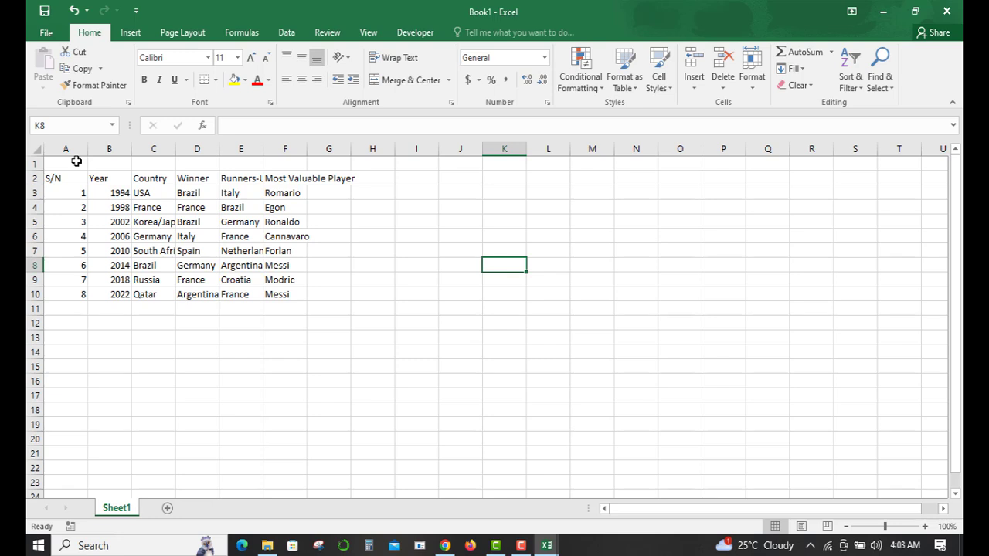
Step: Enter the title WORLD CUP HISTROY in cell A1 above the completed table
click(76, 164)
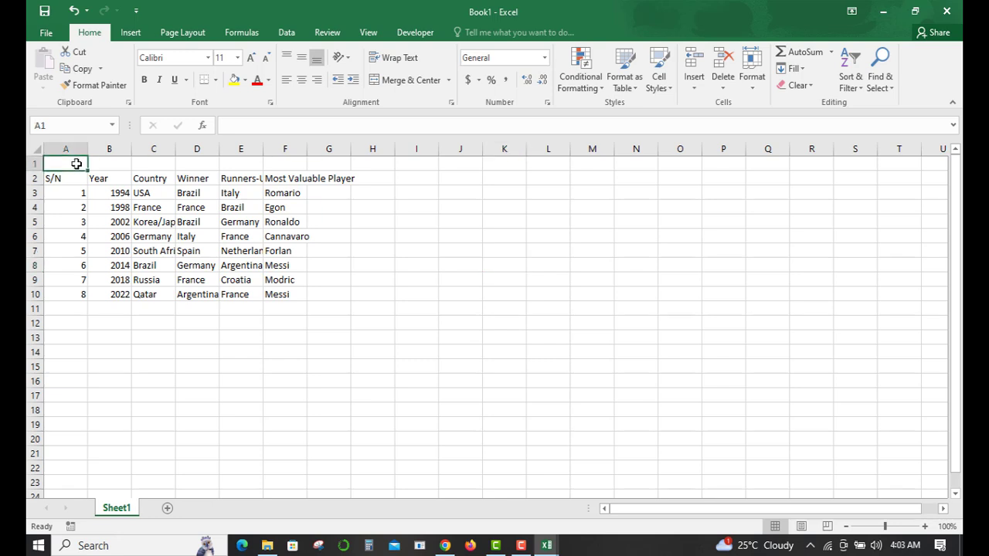
text(worl)
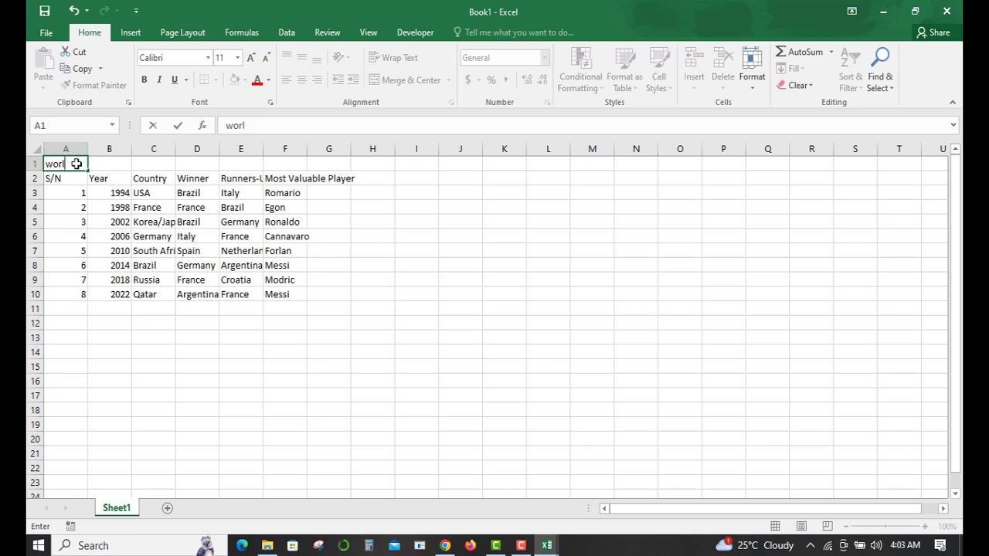
key(BackSpace)
key(BackSpace)
key(BackSpace)
key(BackSpace)
text(WORLD CU)
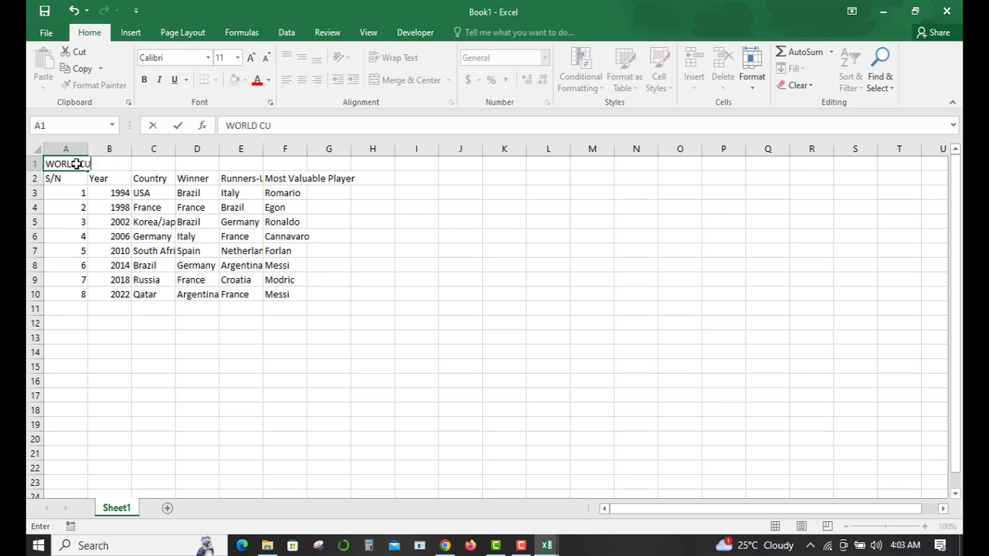
text(P HIS)
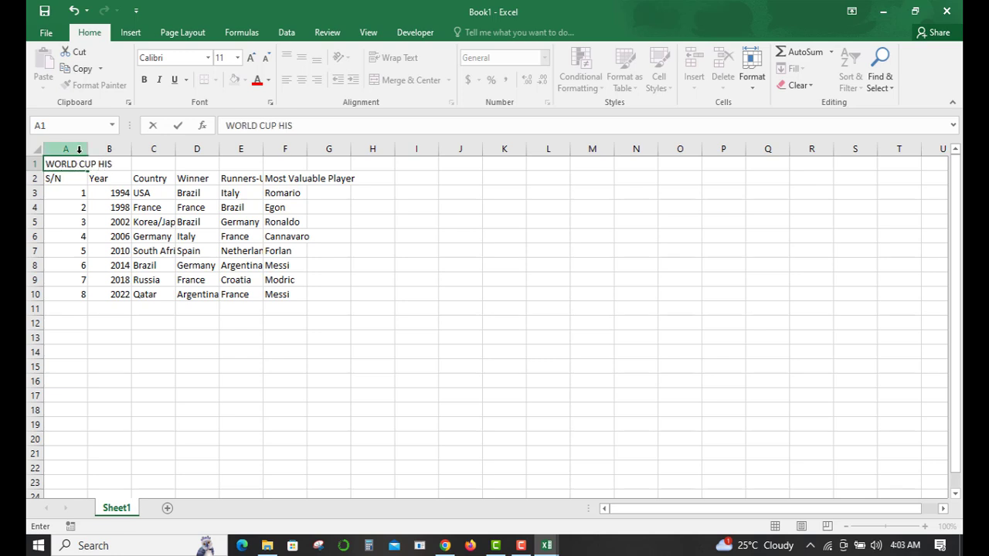
text(TROY)
click(221, 311)
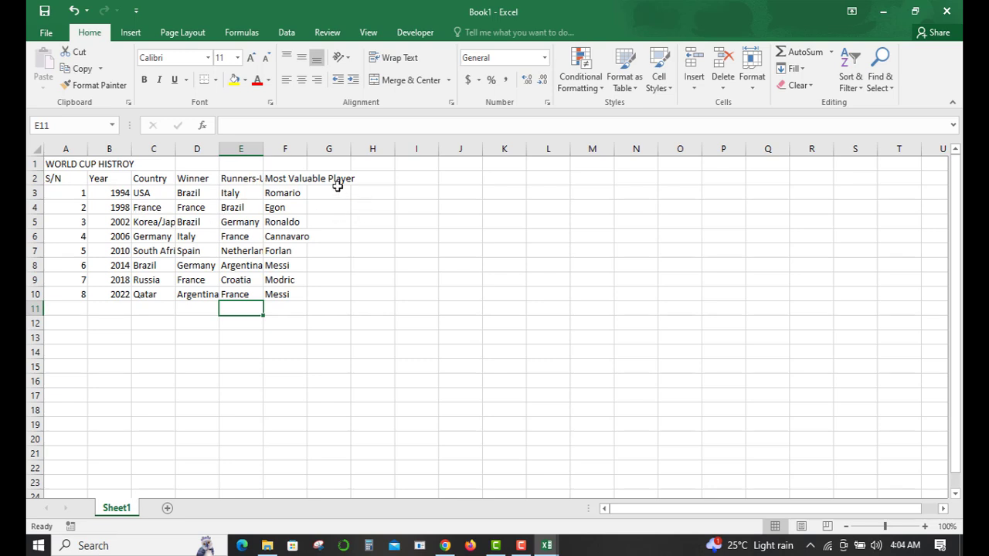
Step: Try auto-fitting columns A through G to their contents, and undo the resize
click(290, 179)
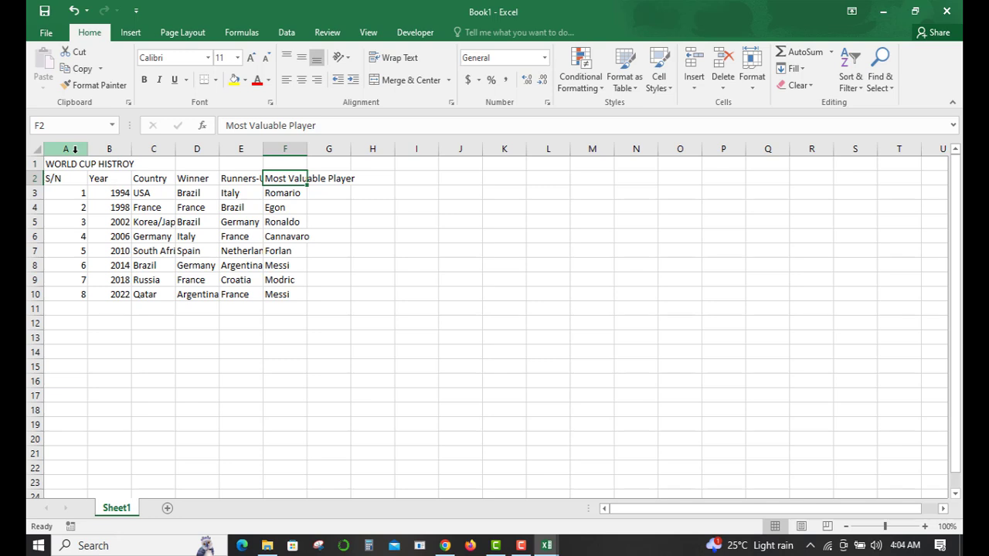
drag(75, 150, 330, 165)
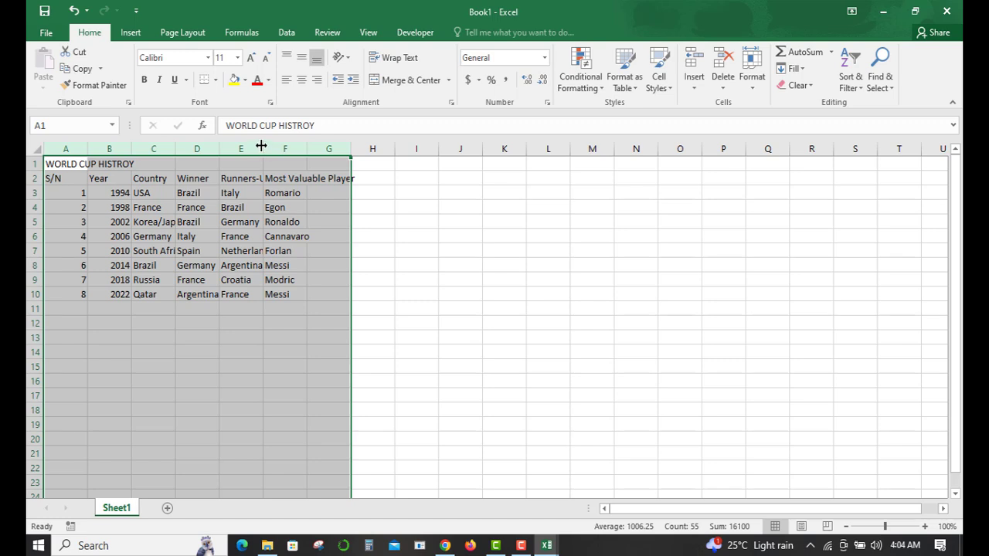
double_click(263, 148)
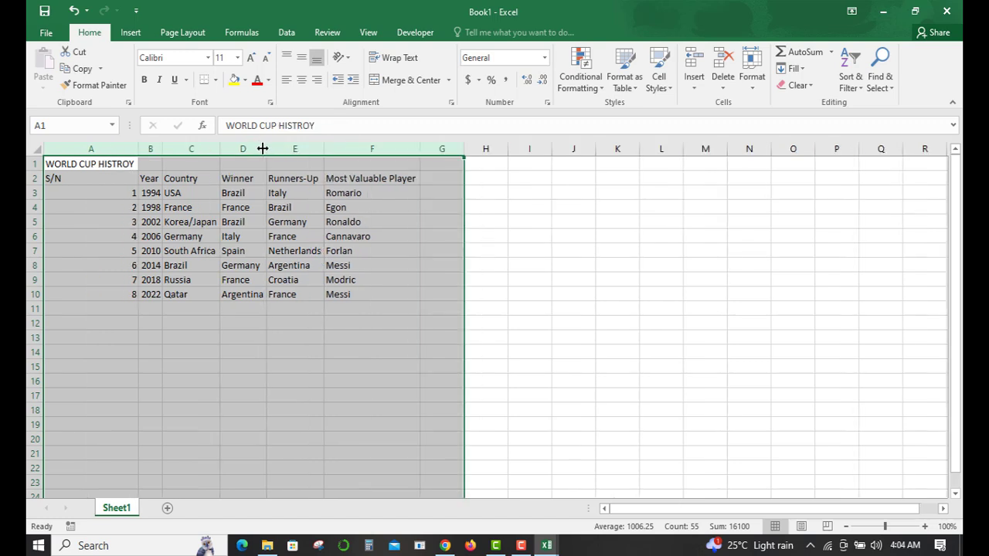
click(278, 310)
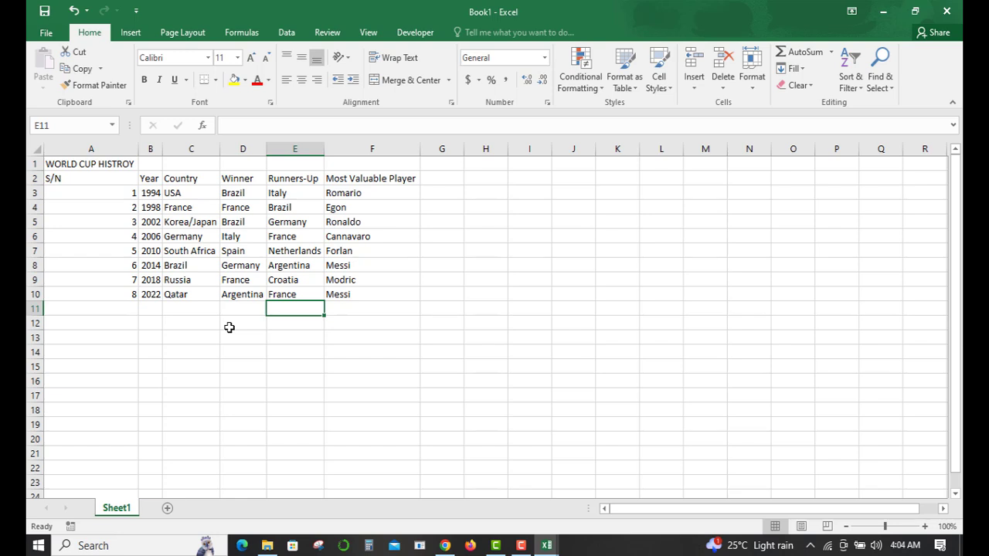
key(ctrl+z)
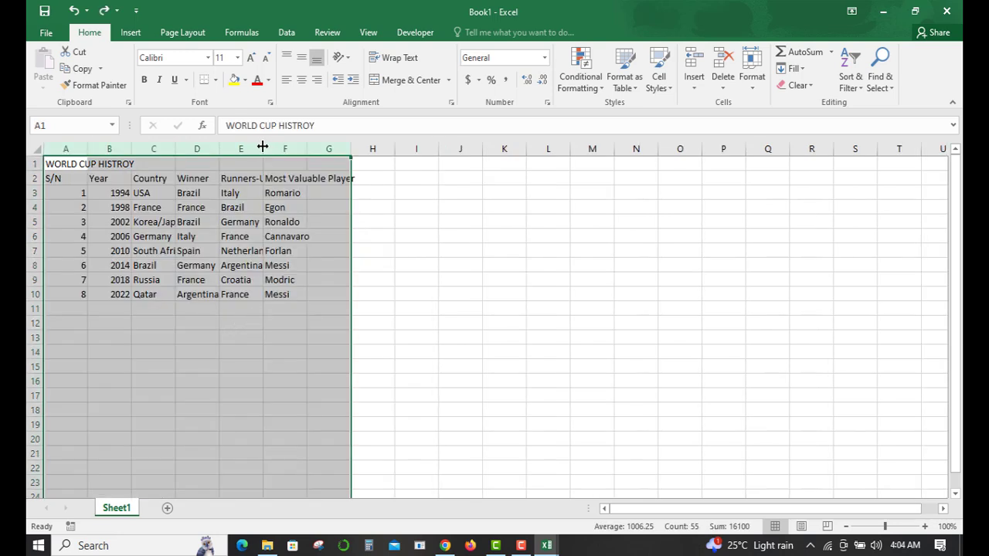
Step: Try widening columns A through G manually to one equal width, and undo the change
drag(263, 146, 298, 148)
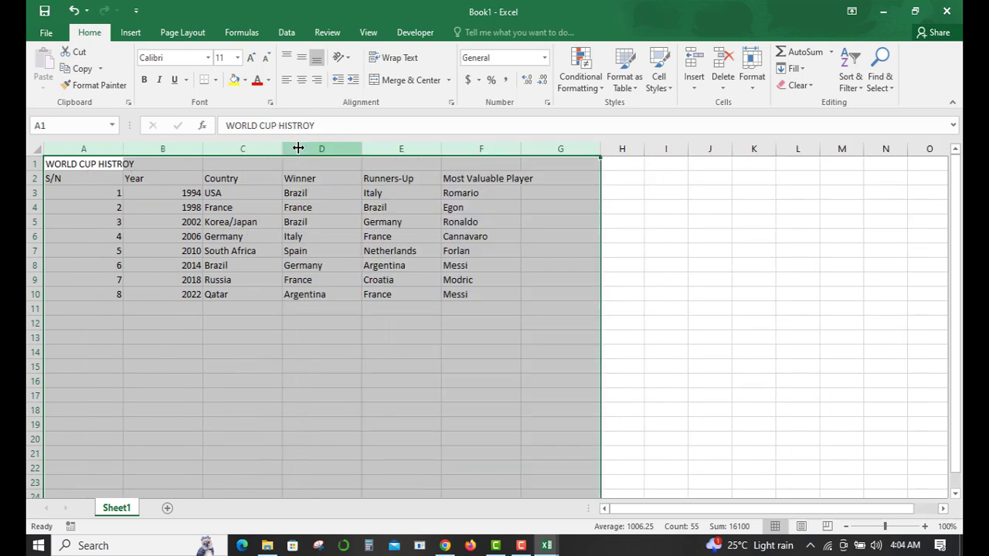
click(268, 303)
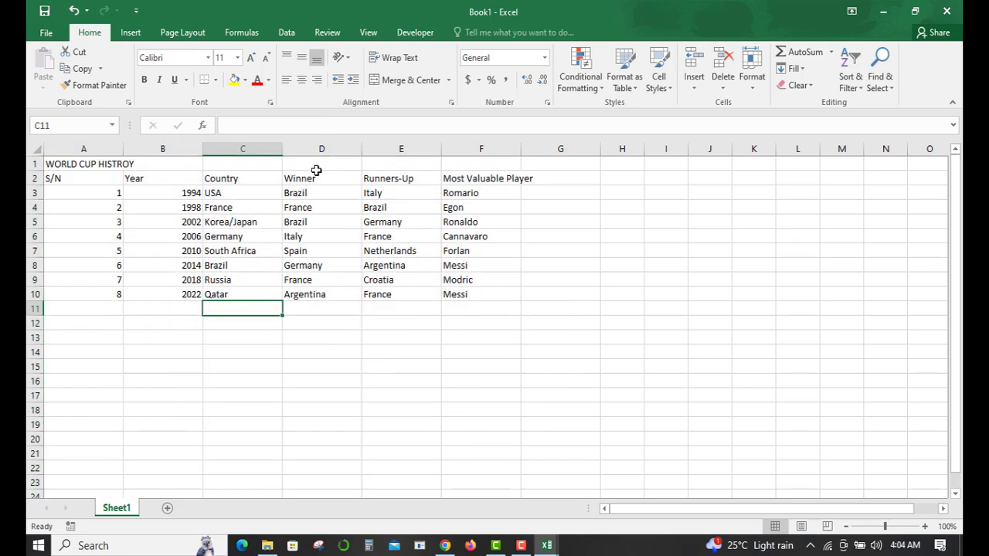
key(ctrl+z)
Step: AutoFit the widths of columns A through G to their contents
drag(308, 147, 309, 147)
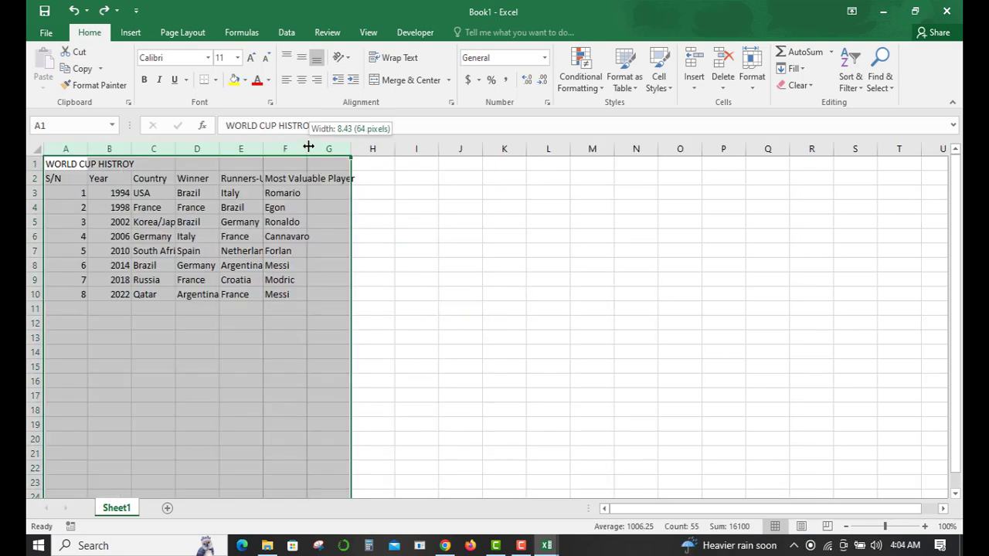
double_click(309, 147)
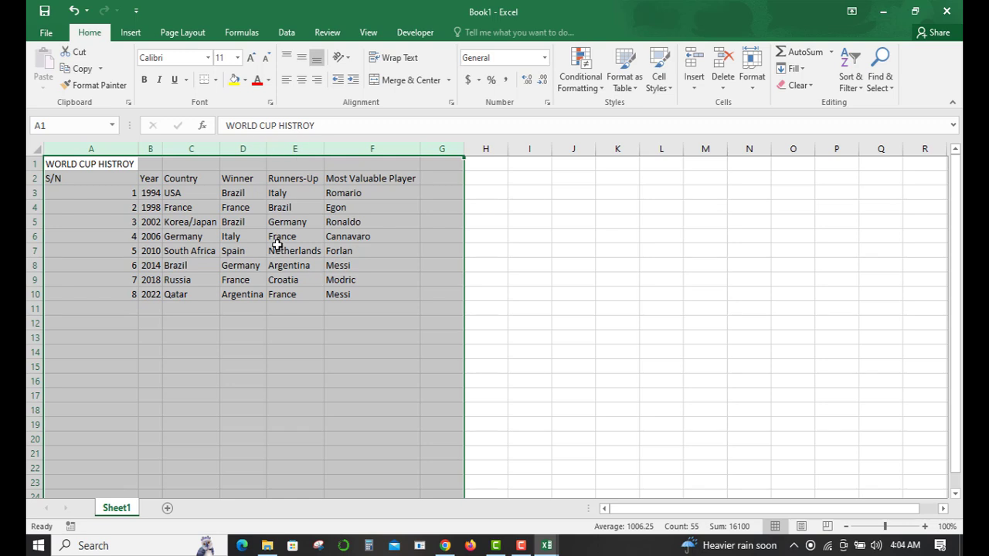
click(182, 334)
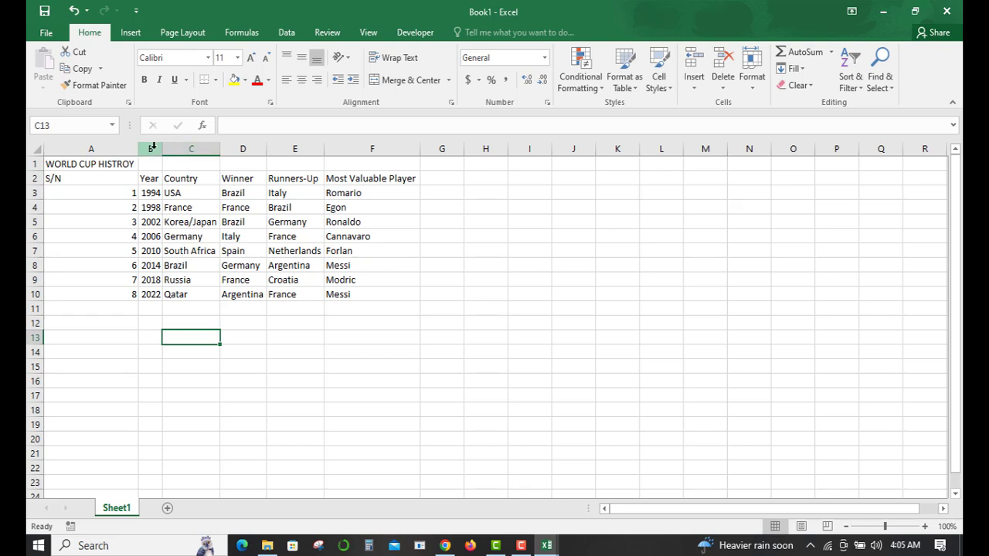
Step: Center the contents of columns B through F, from Year to Most Valuable Player, horizontally
drag(154, 144, 366, 150)
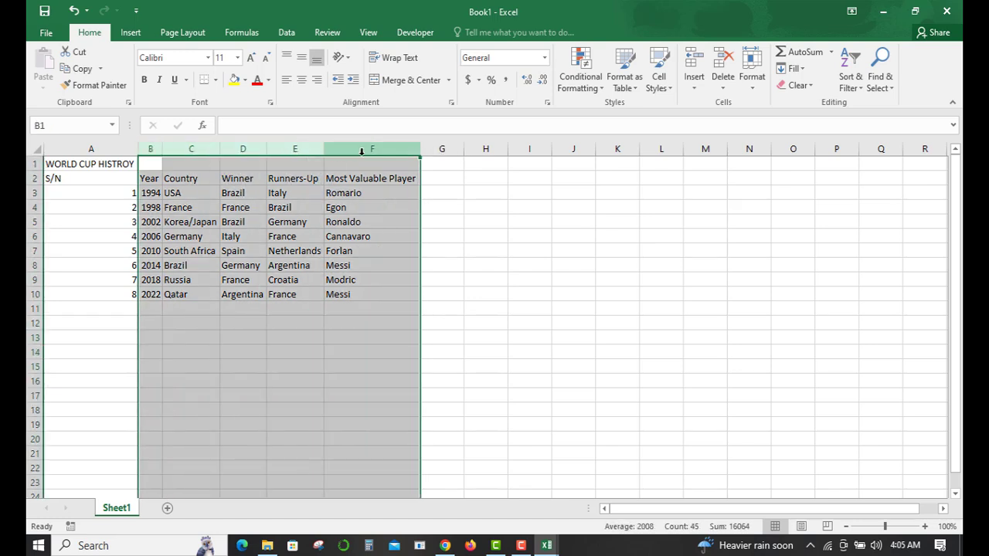
click(303, 80)
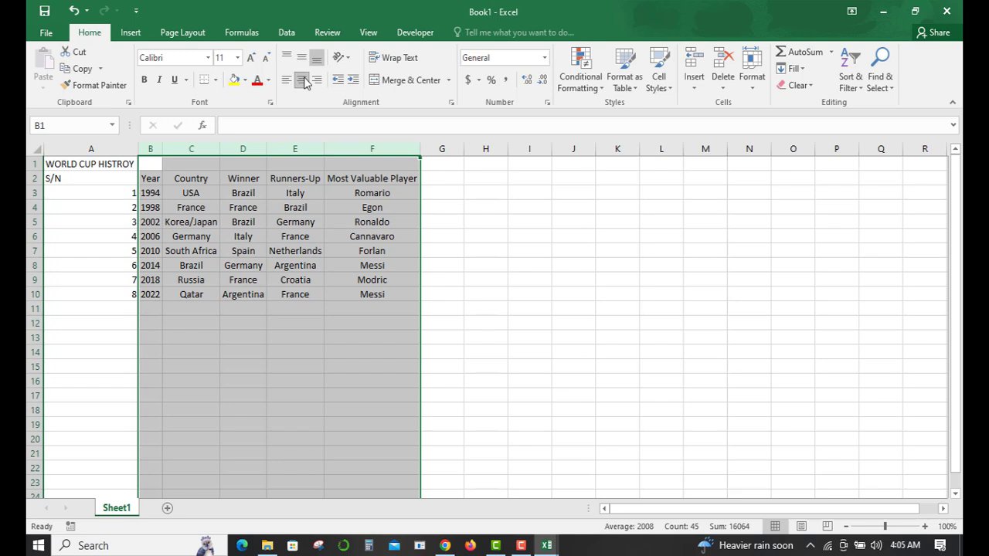
click(525, 210)
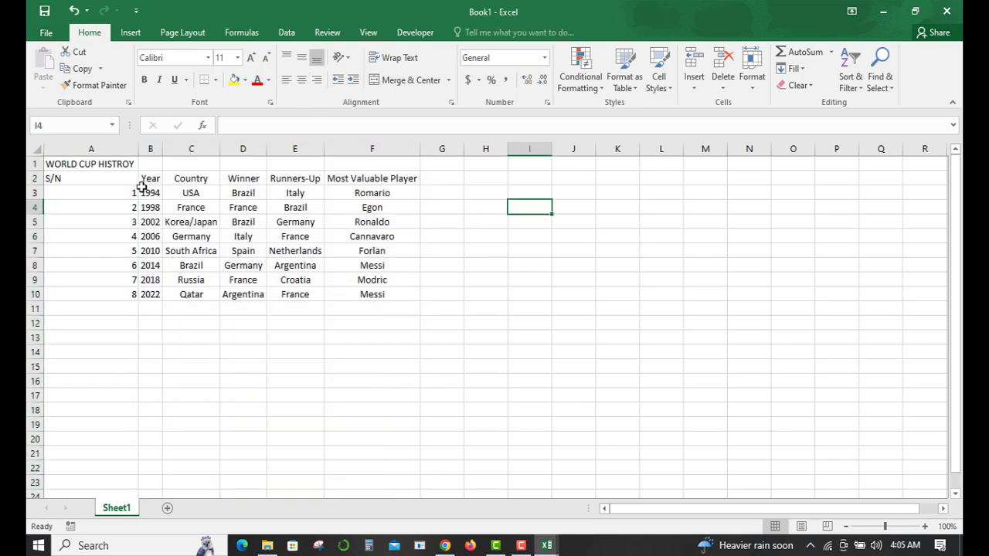
Step: Merge and center the WORLD CUP HISTROY title across cells A1 to F1
click(81, 164)
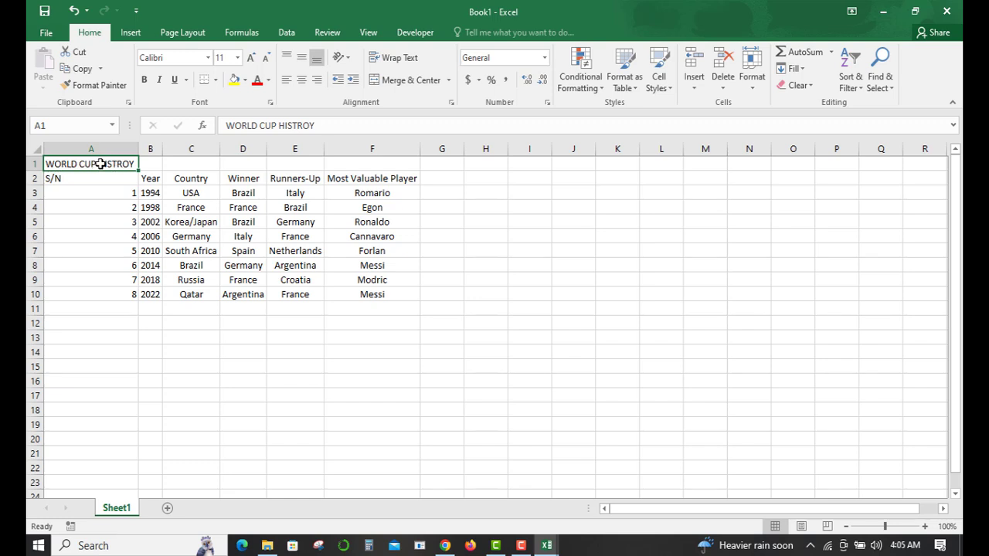
drag(92, 164, 369, 164)
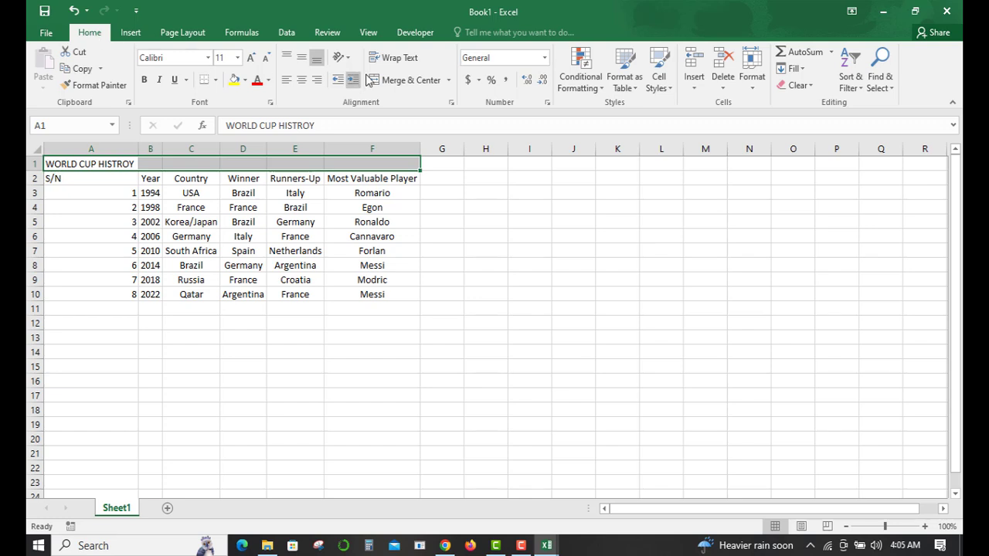
click(404, 82)
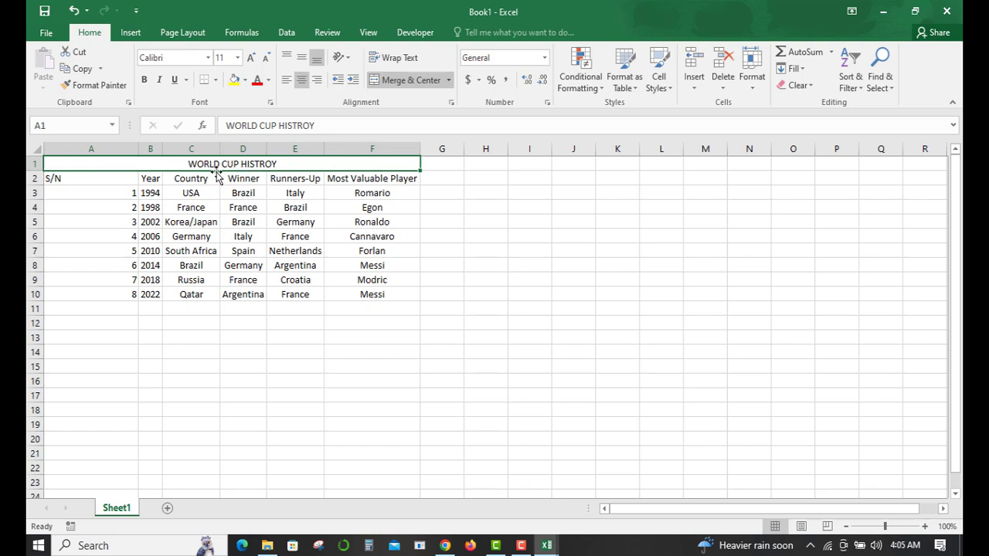
click(467, 207)
click(222, 165)
click(453, 208)
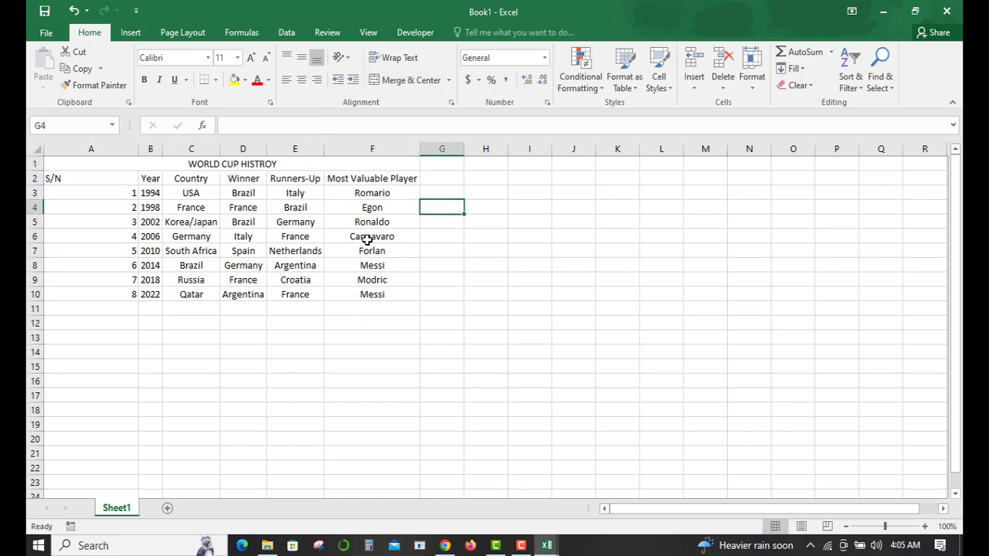
Step: Narrow column A so it fits the S/N serial numbers more closely
click(711, 378)
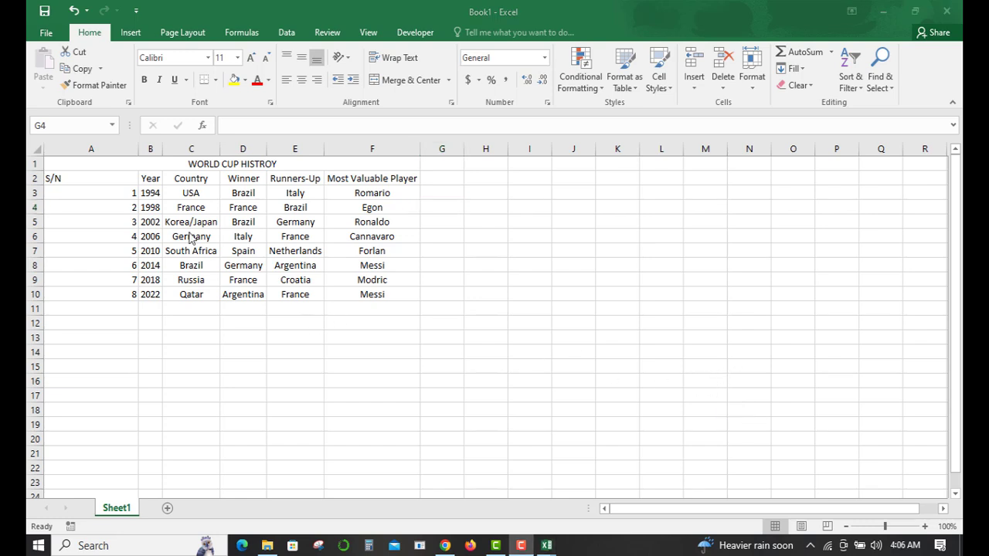
drag(138, 148, 83, 159)
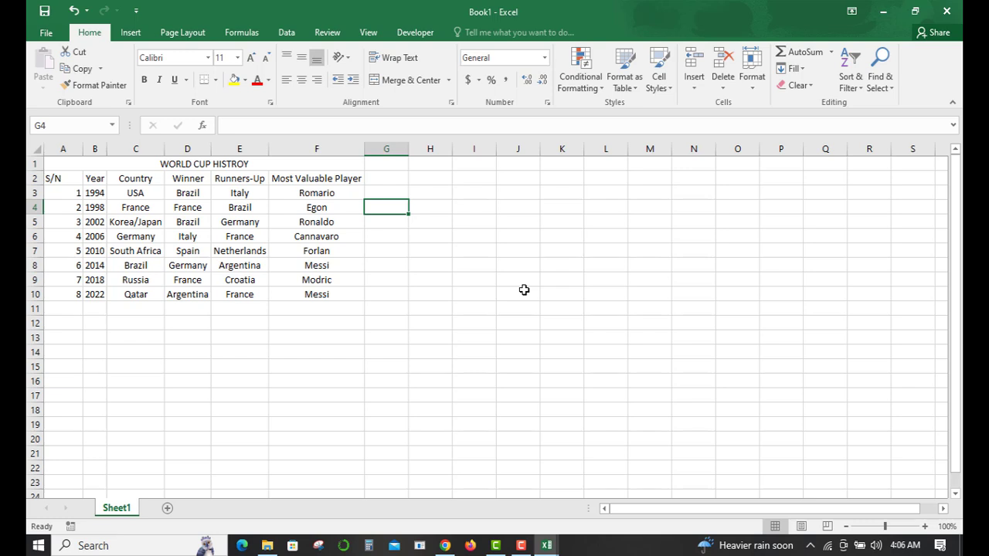
click(431, 208)
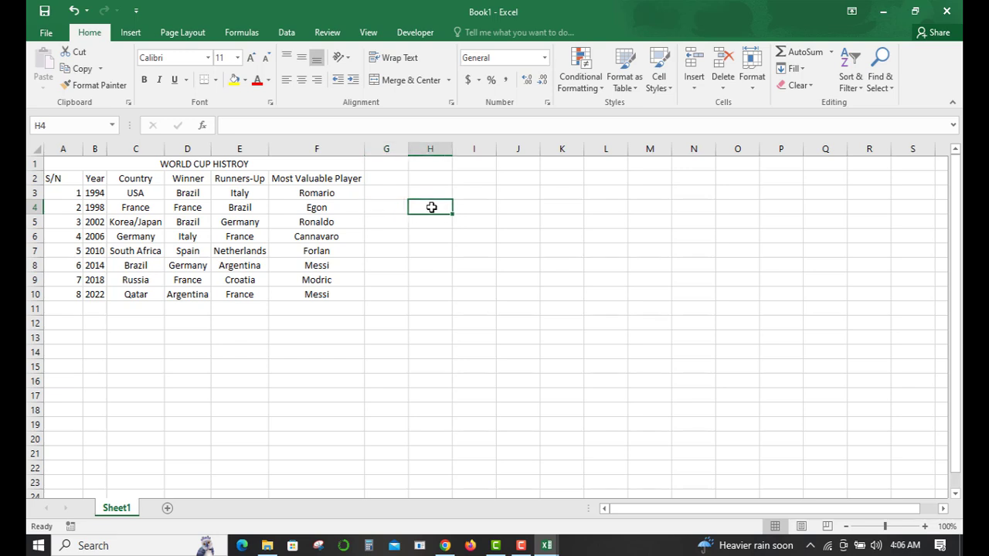
Step: Edit the 2006 most valuable player entry in cell F6 in place, deleting and re-entering its last three letters, aro
click(320, 207)
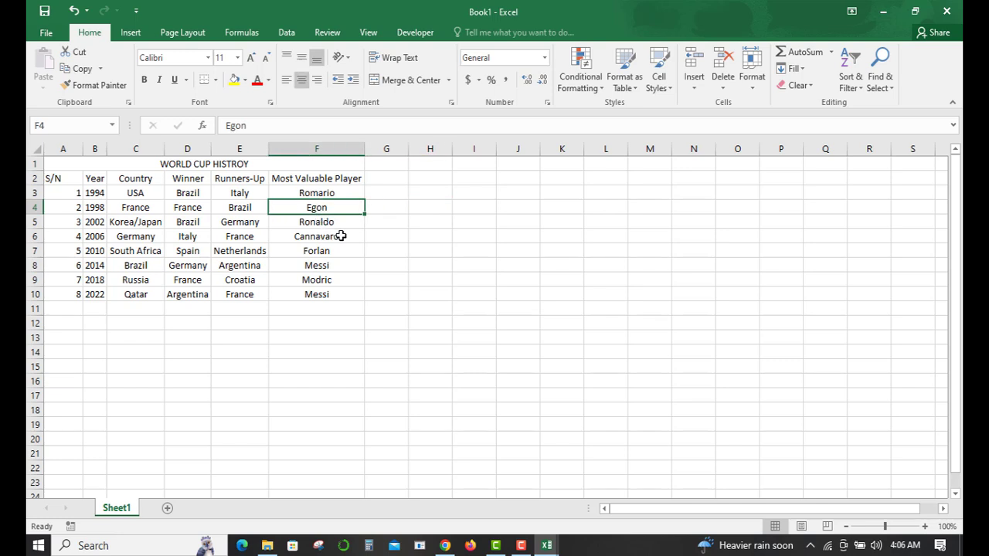
double_click(341, 236)
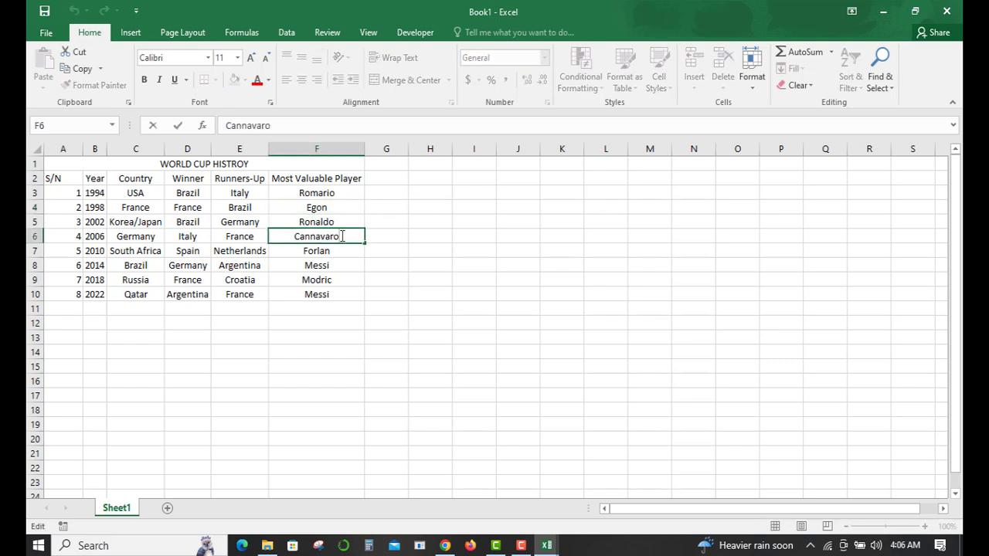
key(BackSpace)
key(BackSpace)
key(BackSpace)
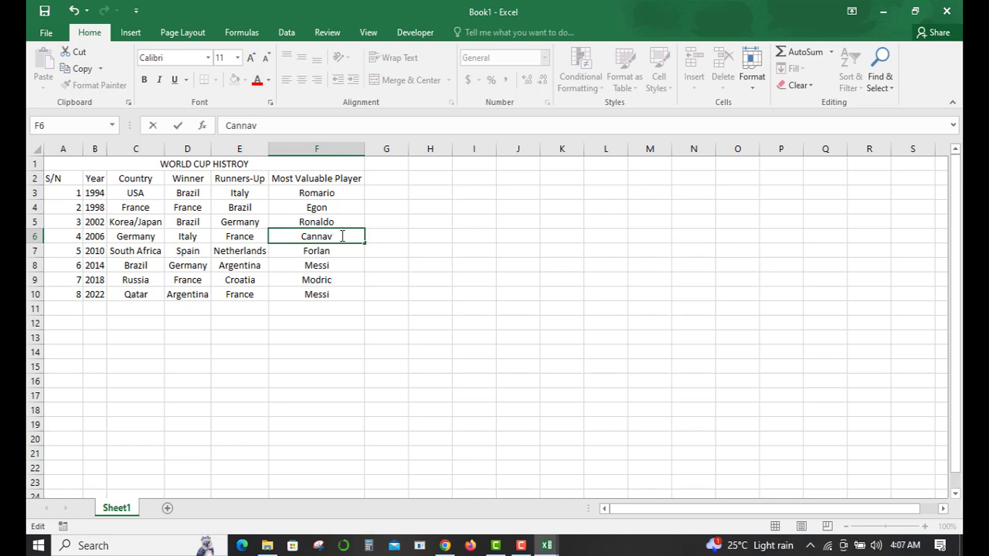
text(aro)
click(379, 248)
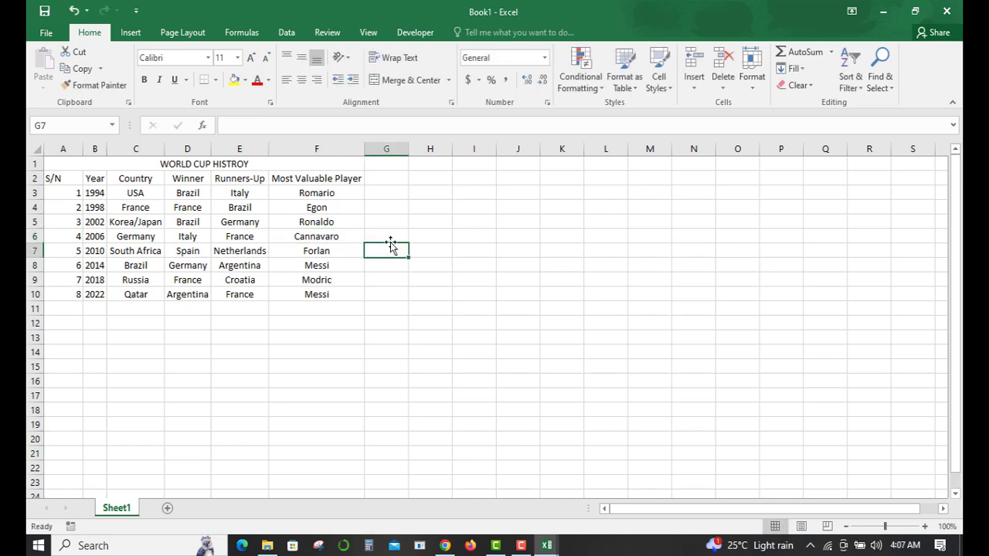
Step: Clear the 1994 most valuable player entry in cell F3 and undo the deletion
click(321, 194)
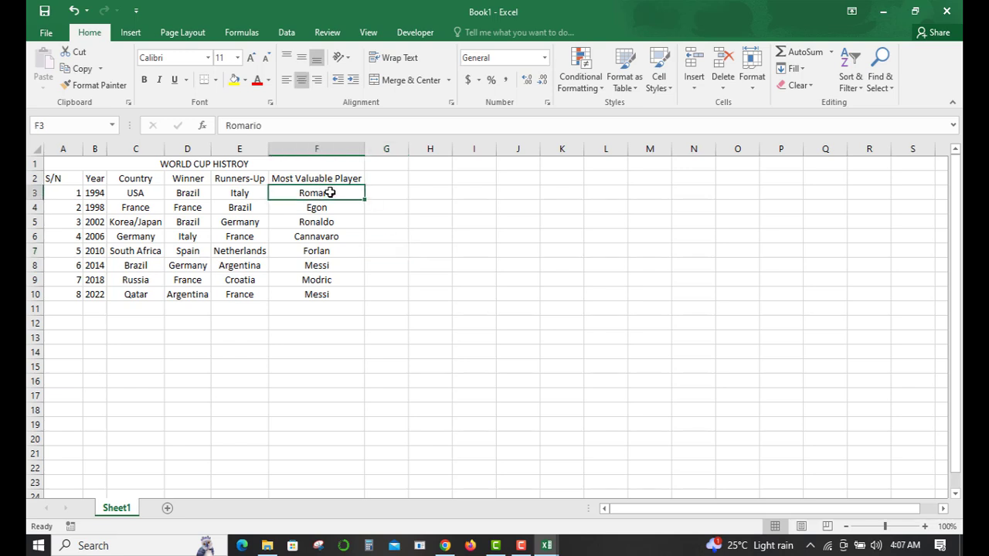
key(Delete)
key(ctrl+z)
click(705, 389)
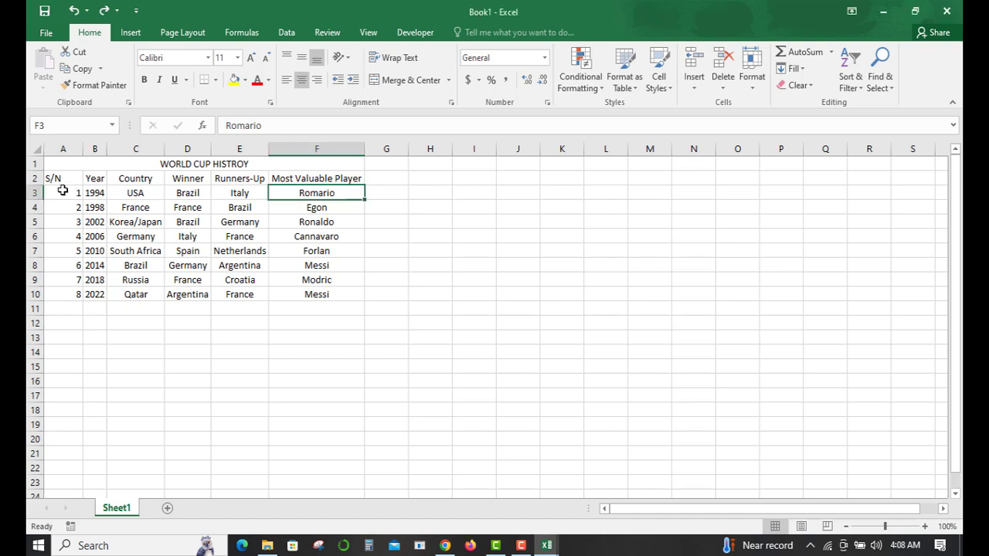
Step: Left-align the serial numbers in cells A3 to A10
drag(61, 193, 60, 298)
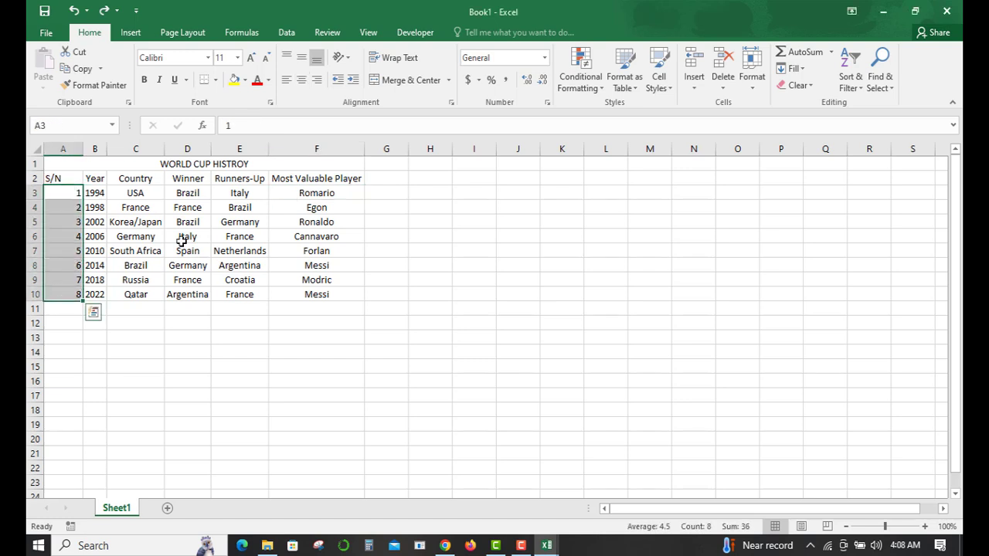
click(286, 82)
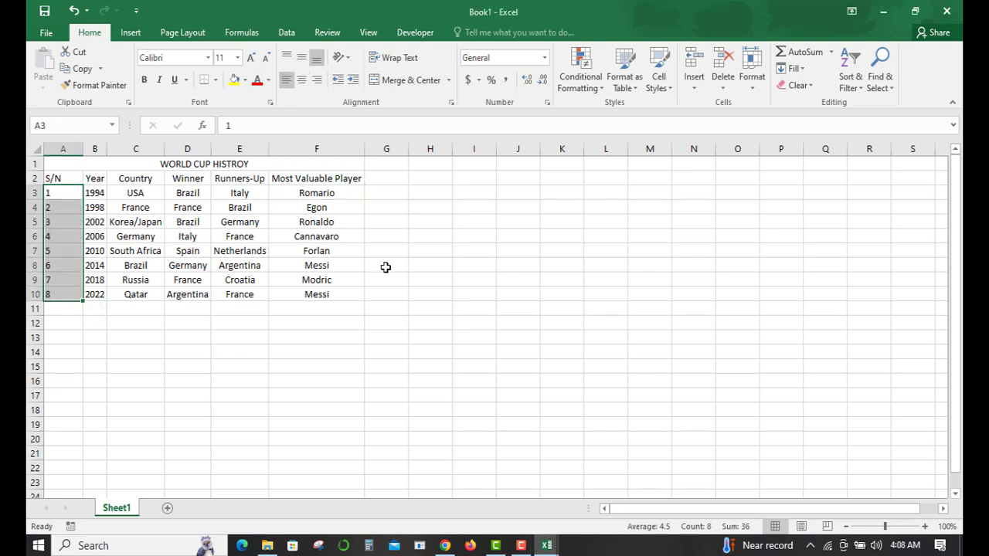
click(425, 257)
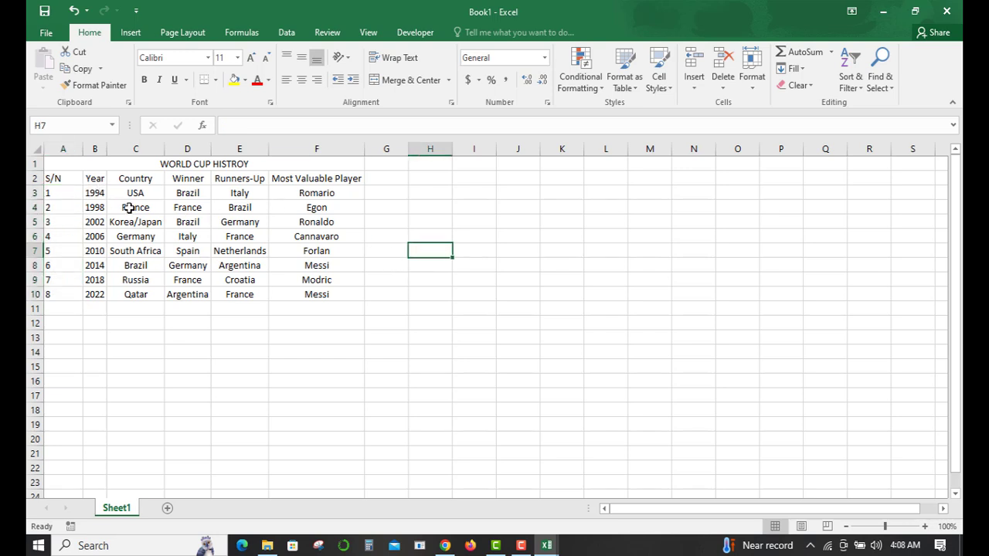
Step: Make the header row from S/N to Most Valuable Player, cells A2 to F2, bold
click(51, 178)
drag(51, 178, 327, 178)
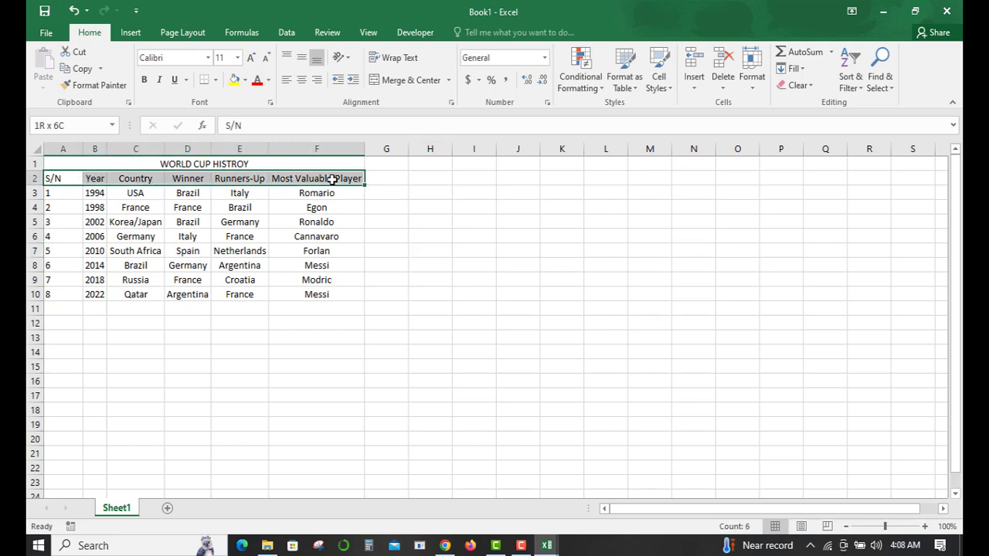
click(144, 80)
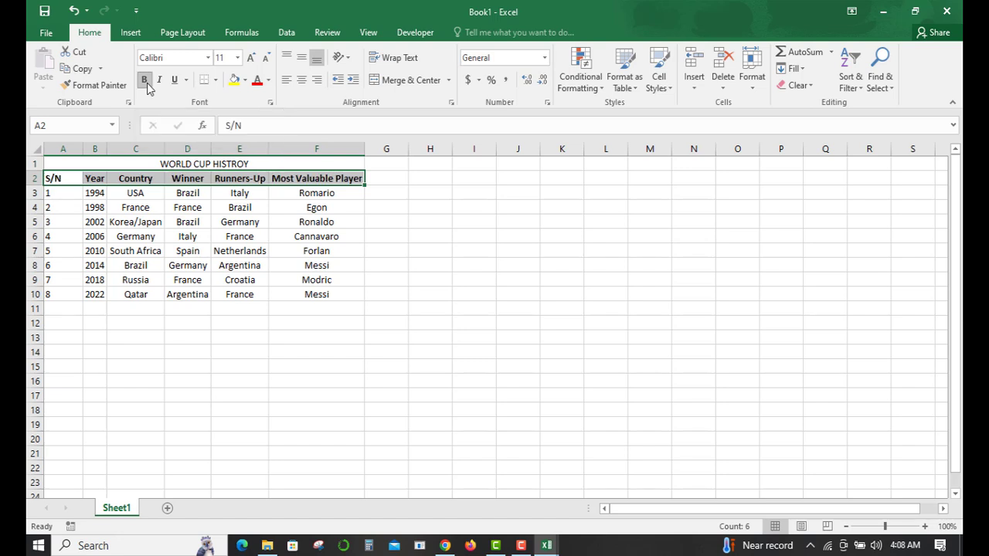
Step: Increase the header row's font size to 14, auto-fitting the Most Valuable Player column along the way
click(251, 59)
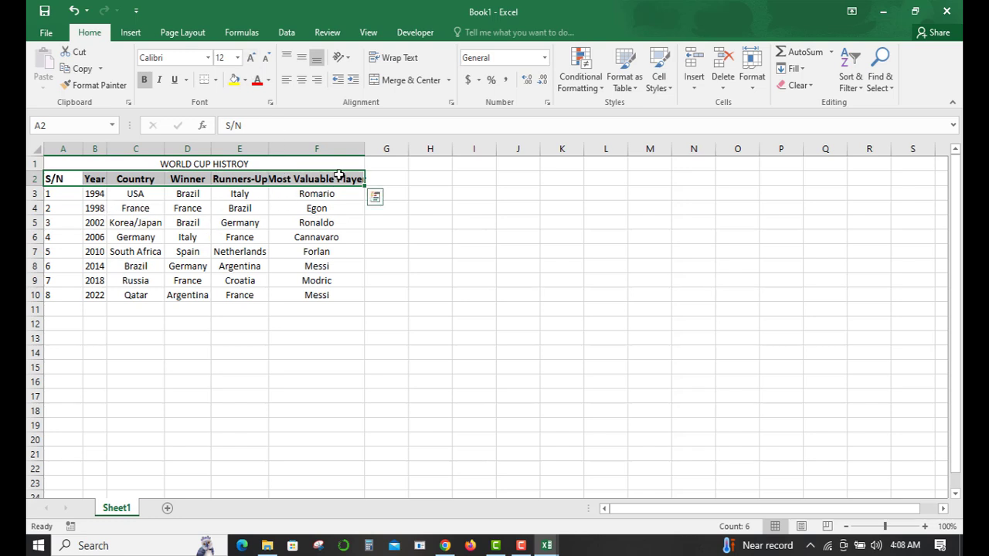
double_click(365, 149)
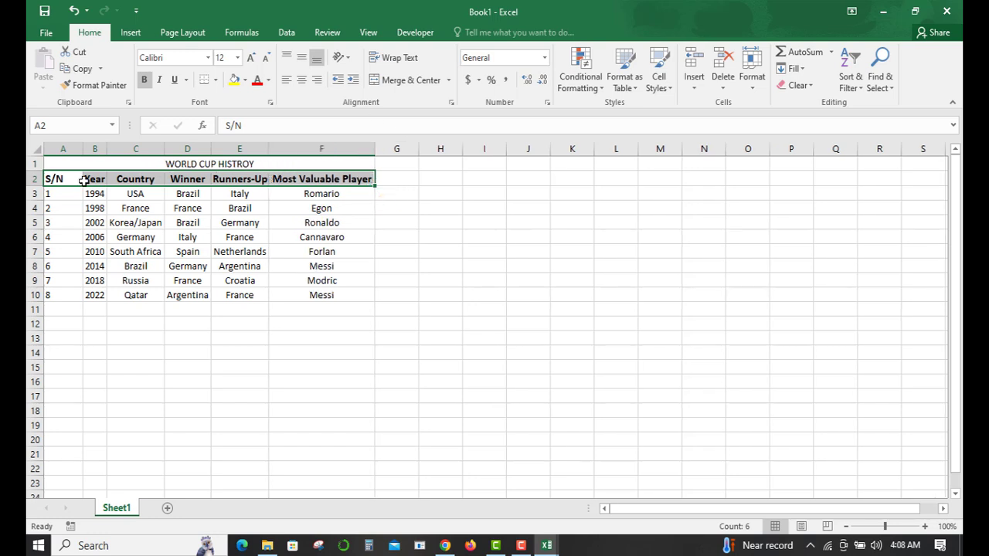
click(252, 58)
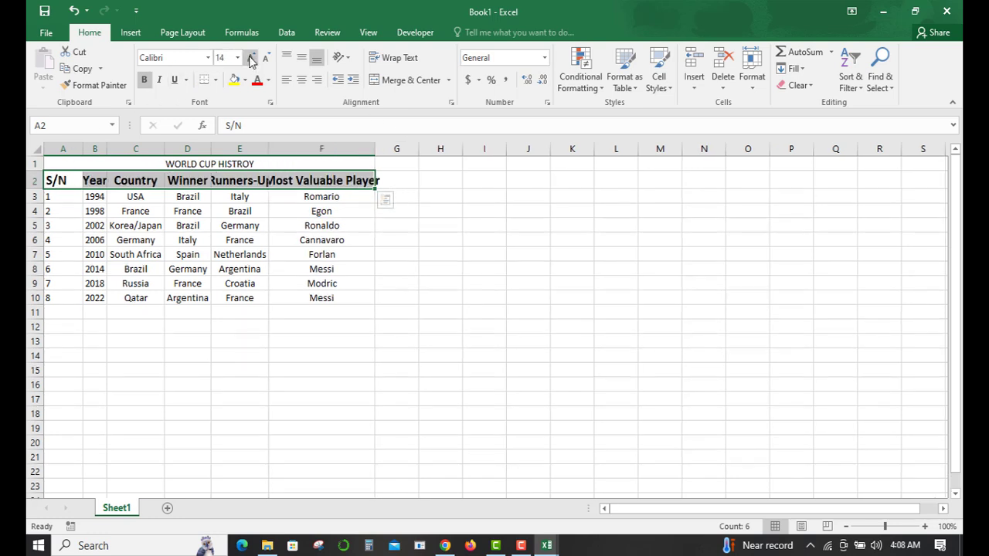
Step: Make the merged WORLD CUP HISTROY title bold and increase its font size to 14
click(155, 161)
click(143, 80)
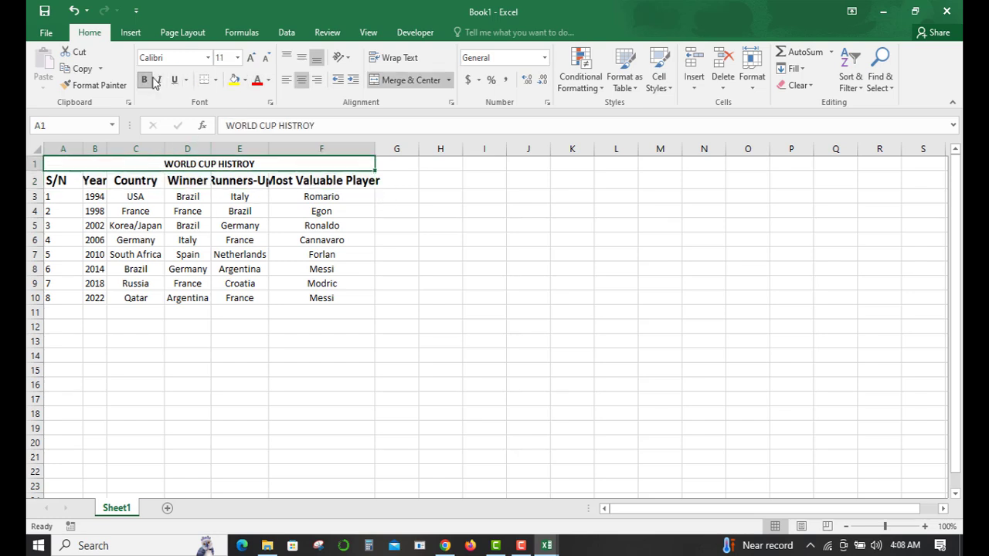
click(251, 59)
click(251, 59)
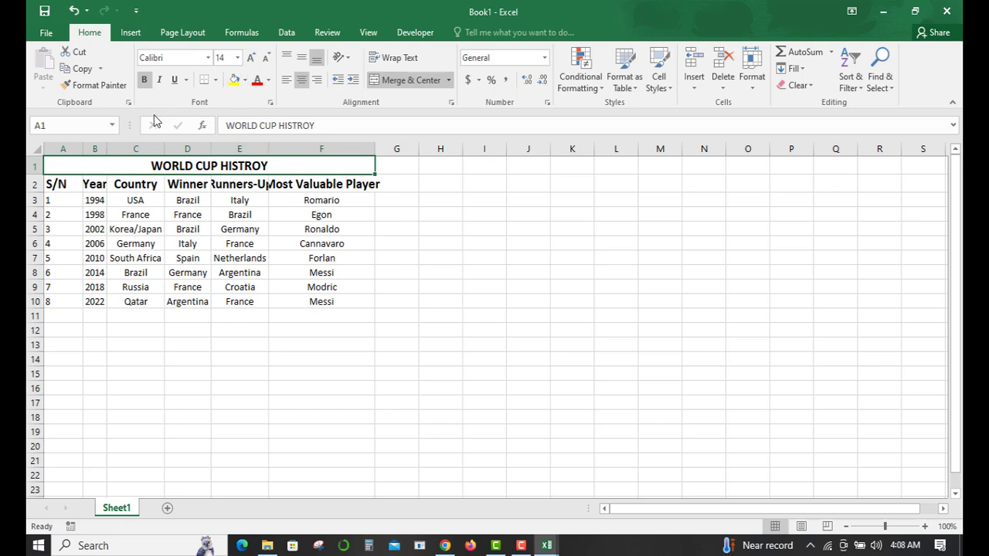
Step: Italicize the header row A2 to F2 and auto-fit the Most Valuable Player and Runners-Up columns to their headings
click(62, 184)
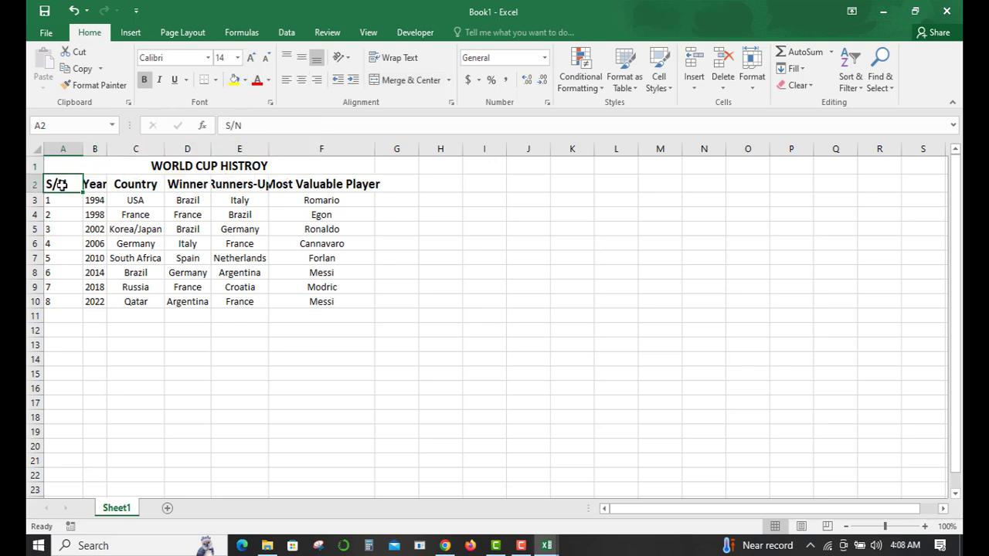
drag(62, 184, 328, 180)
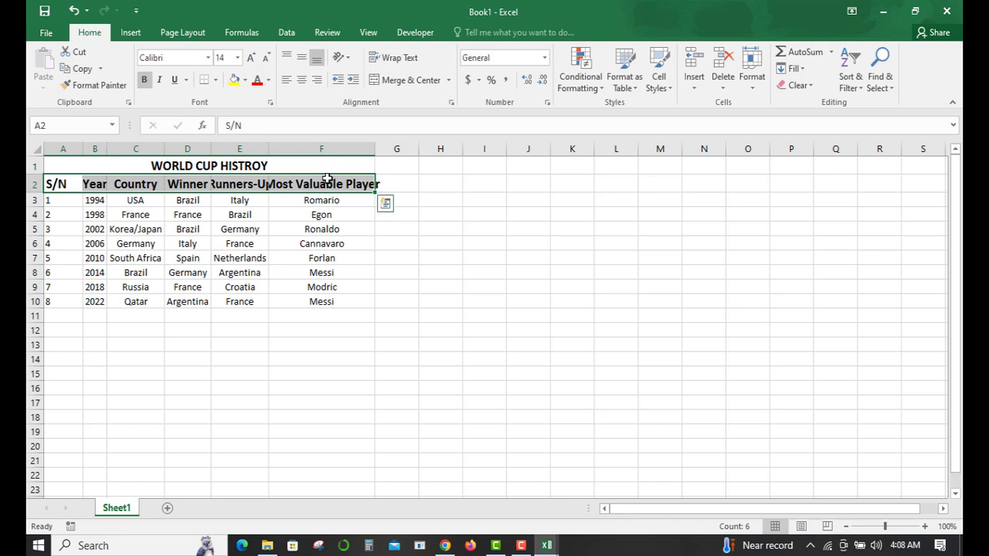
double_click(375, 143)
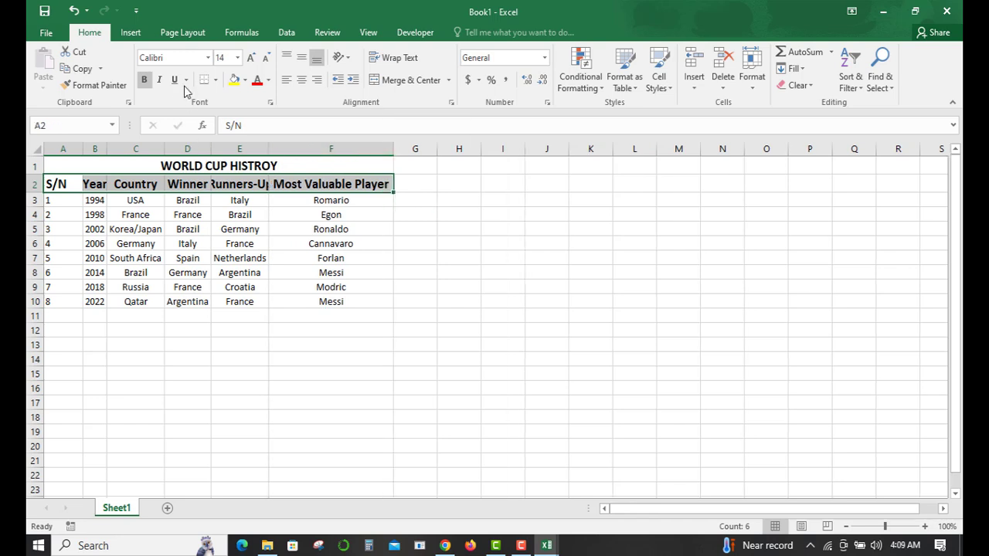
click(158, 80)
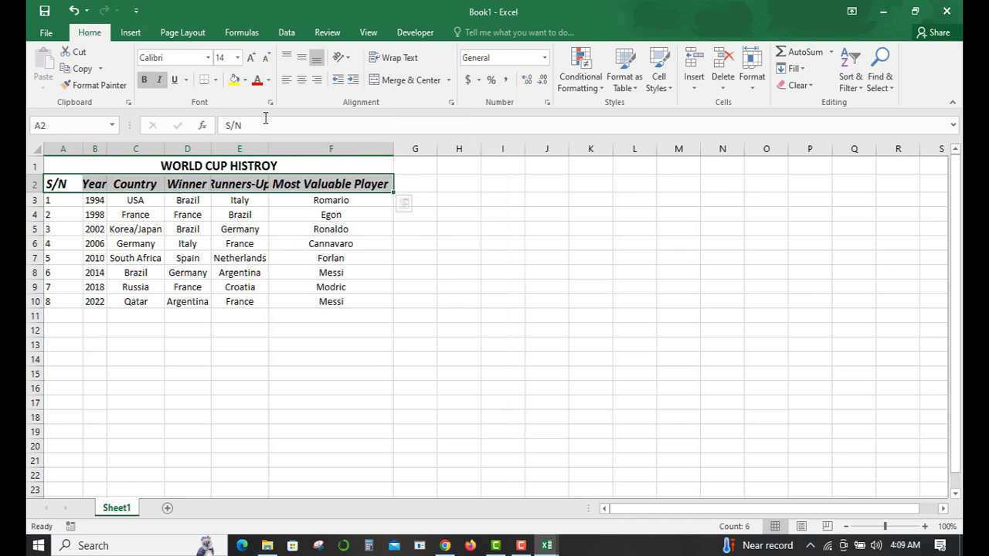
double_click(268, 145)
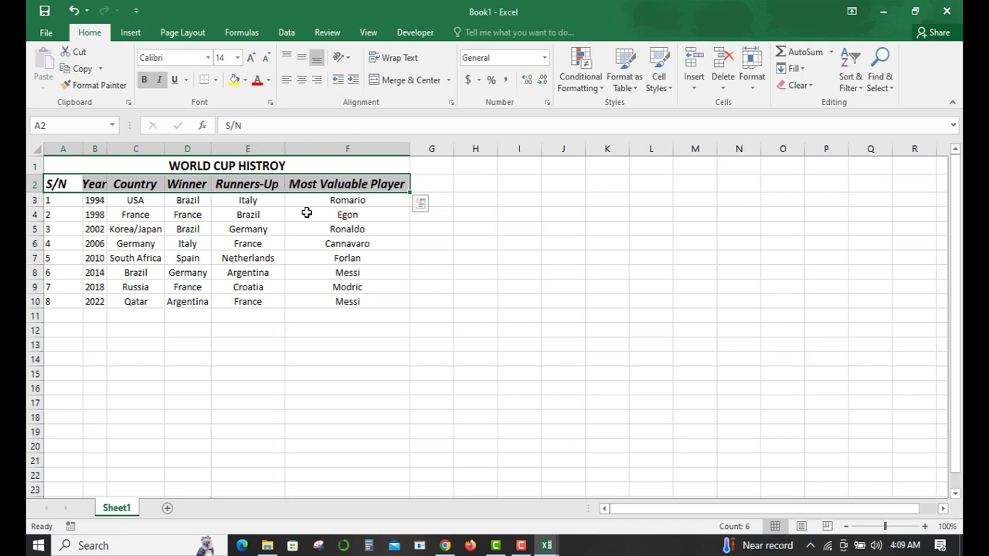
Step: Increase the font size of the data in cells A3 to F10 to 12 and slightly widen the Year column
drag(68, 199, 339, 301)
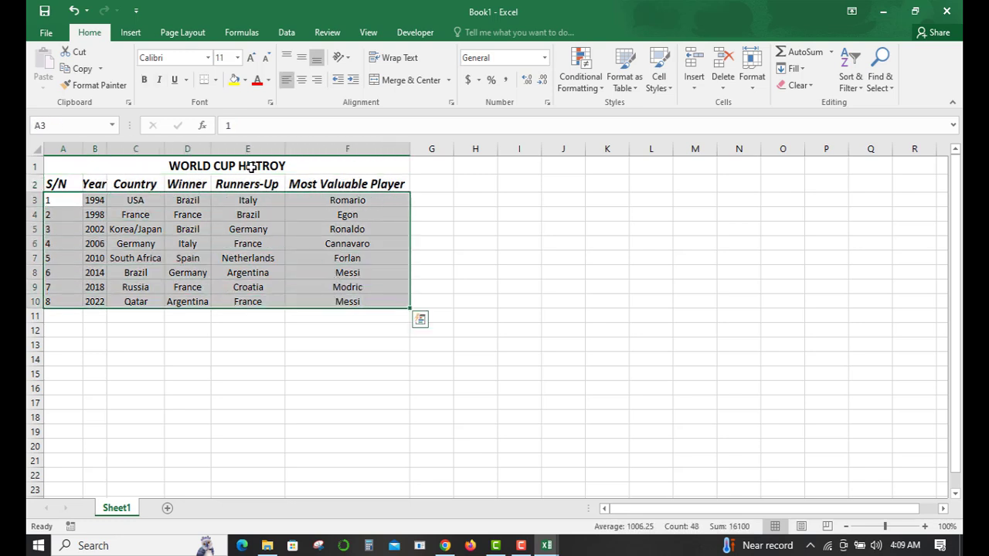
click(250, 58)
click(451, 210)
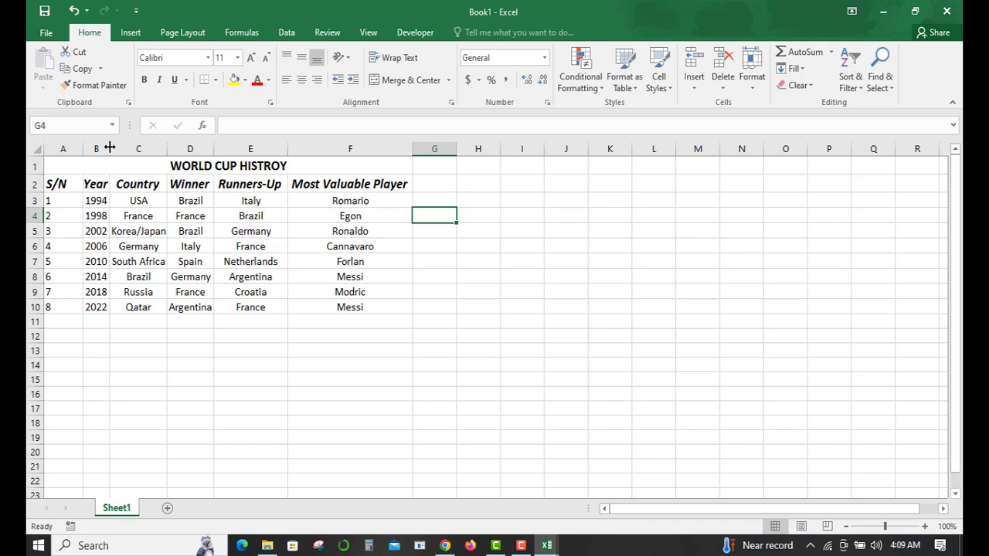
drag(109, 148, 117, 148)
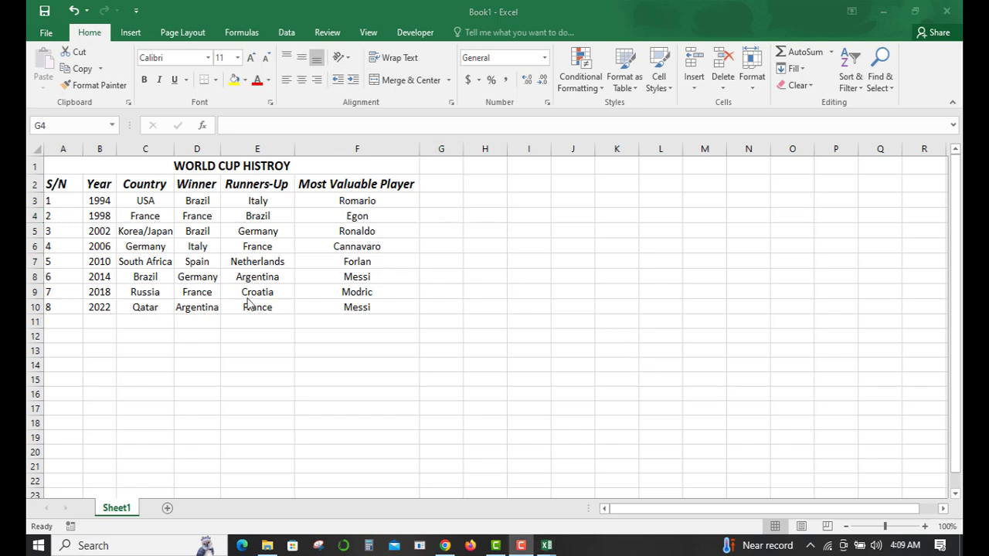
Step: Insert a blank row above the 2002 entry in row 5, and undo the insertion
click(33, 231)
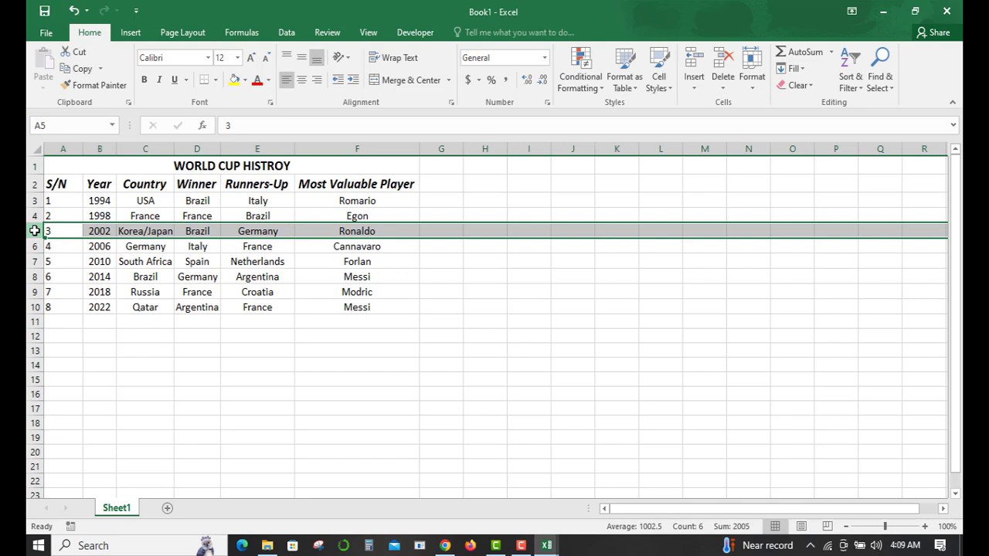
right_click(32, 231)
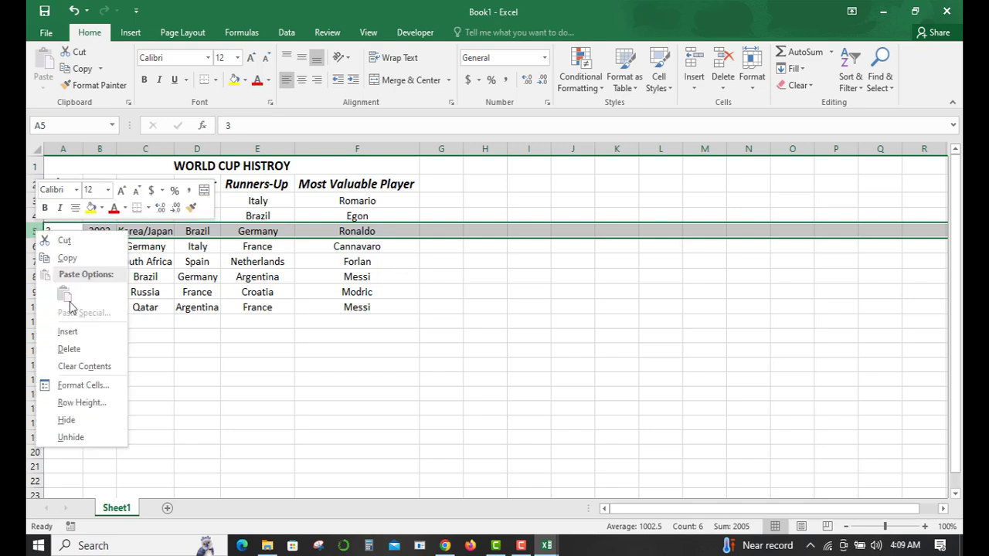
click(67, 332)
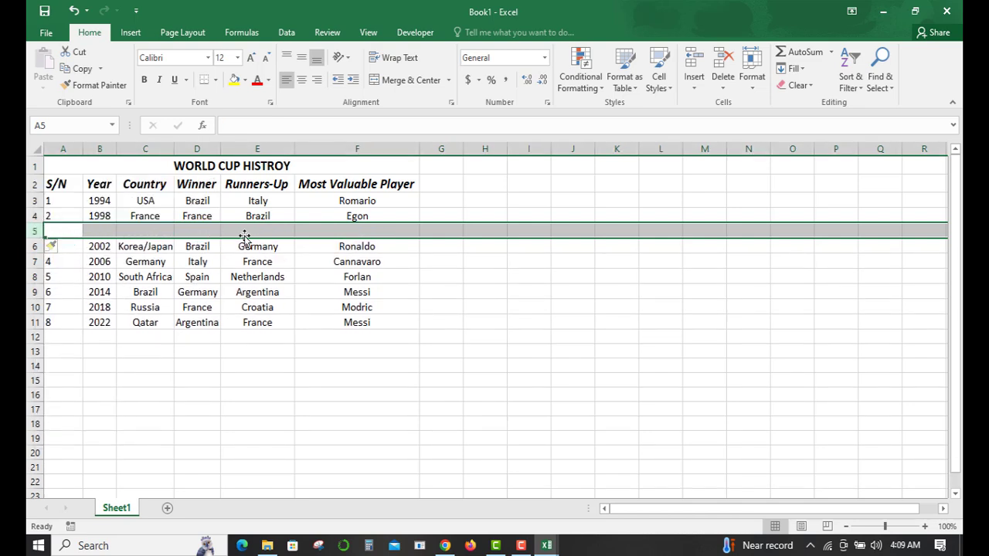
click(287, 350)
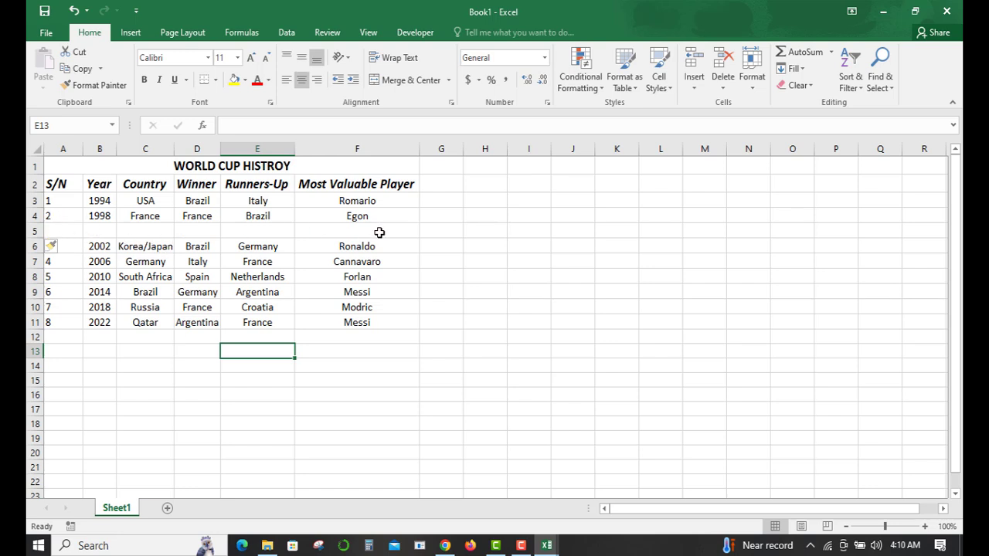
click(73, 10)
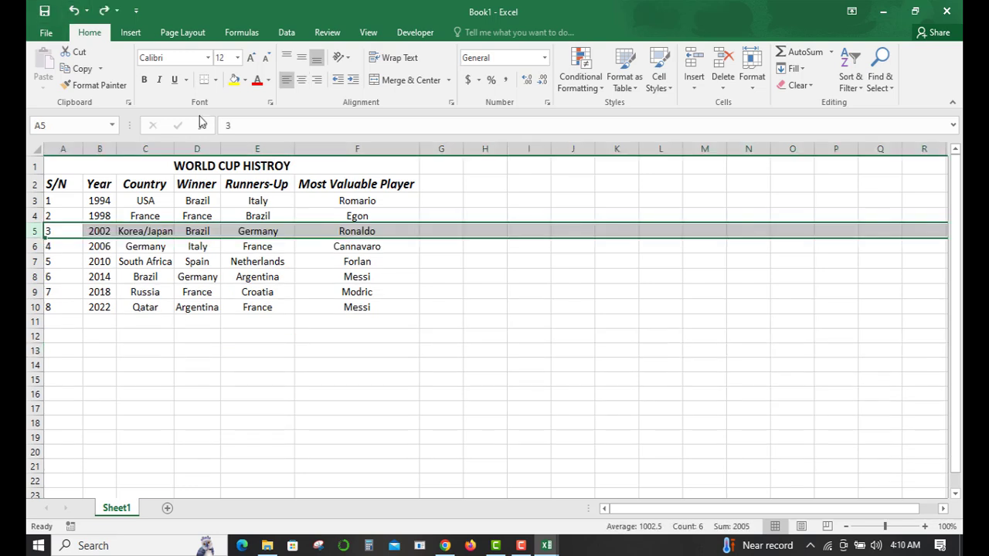
Step: Insert a blank column before the Runners-Up column E, and undo the insertion
click(256, 143)
right_click(257, 147)
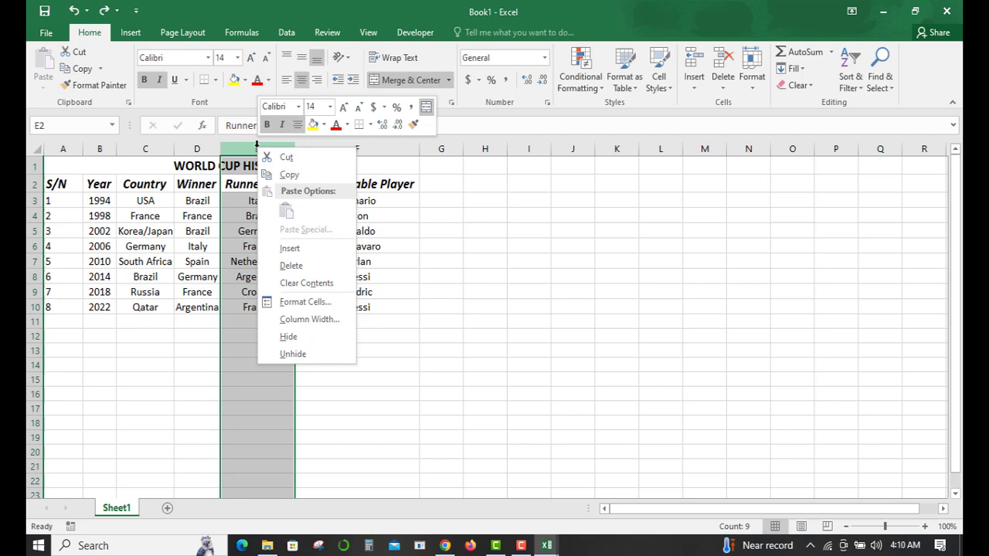
click(313, 247)
click(332, 334)
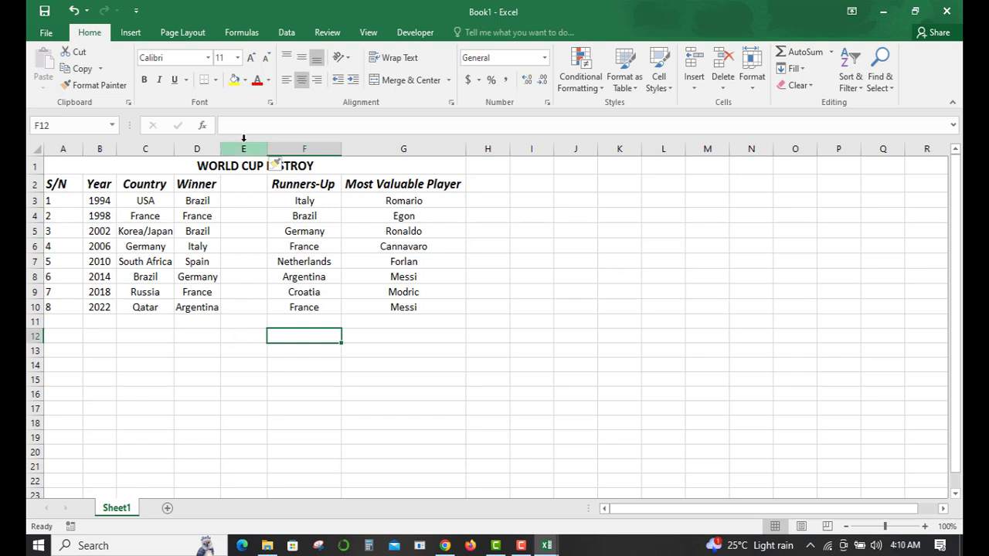
click(74, 11)
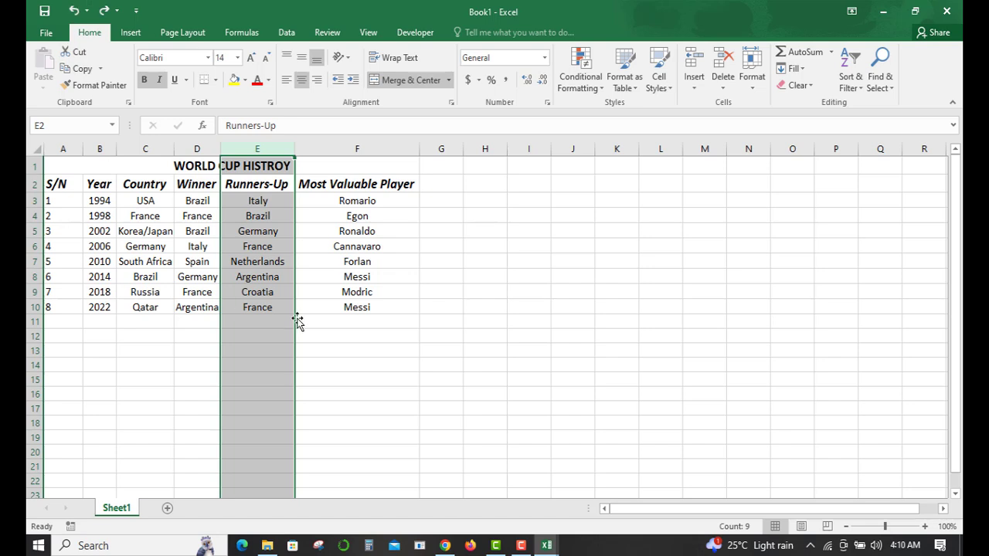
click(326, 323)
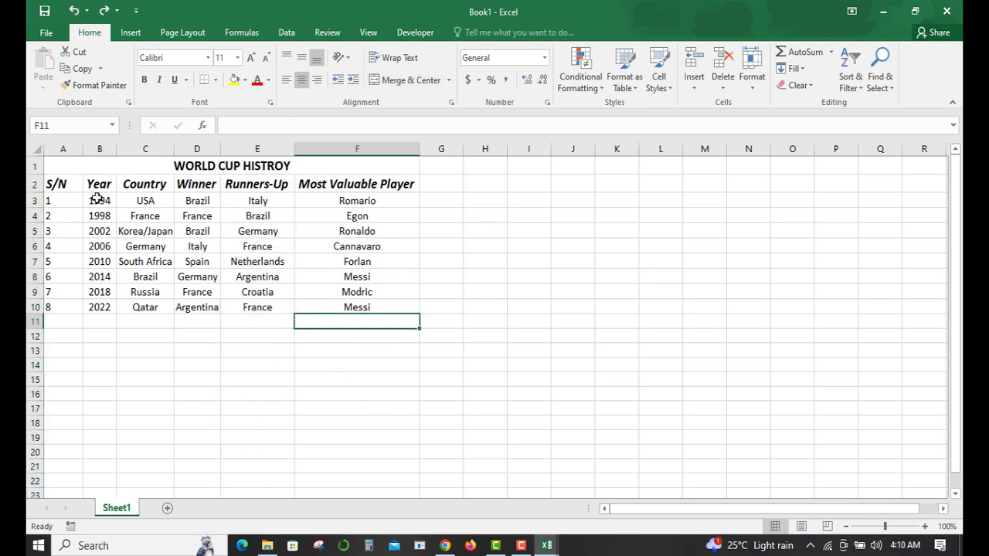
Step: Apply All Borders to the whole table, from the title down to the 2022 row, cells A1 to F10
drag(51, 184, 376, 294)
drag(87, 160, 346, 309)
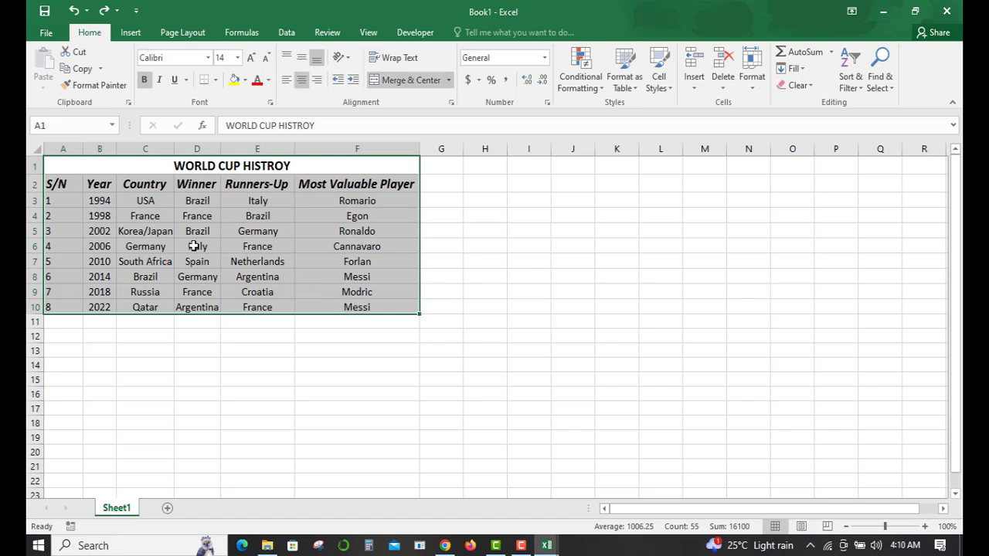
click(58, 166)
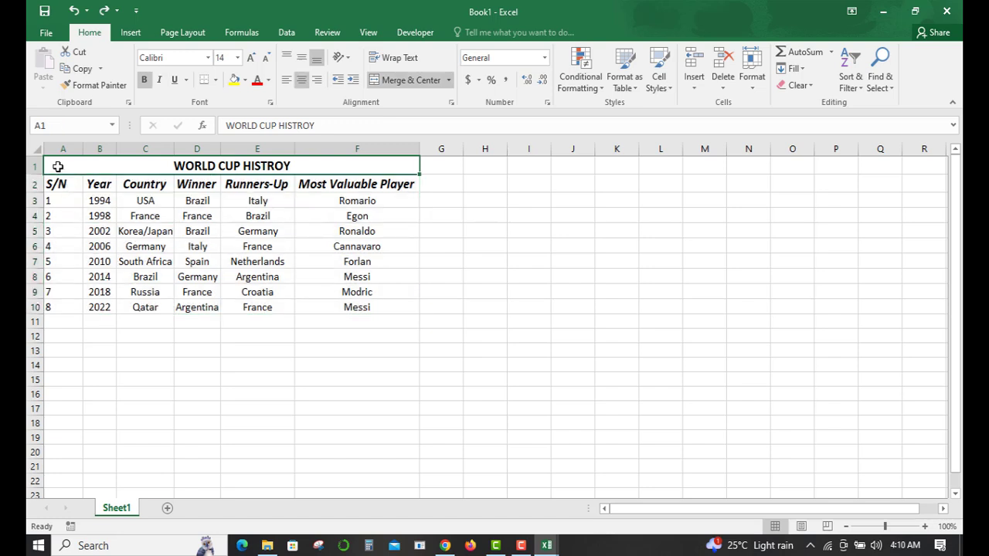
drag(58, 166, 284, 311)
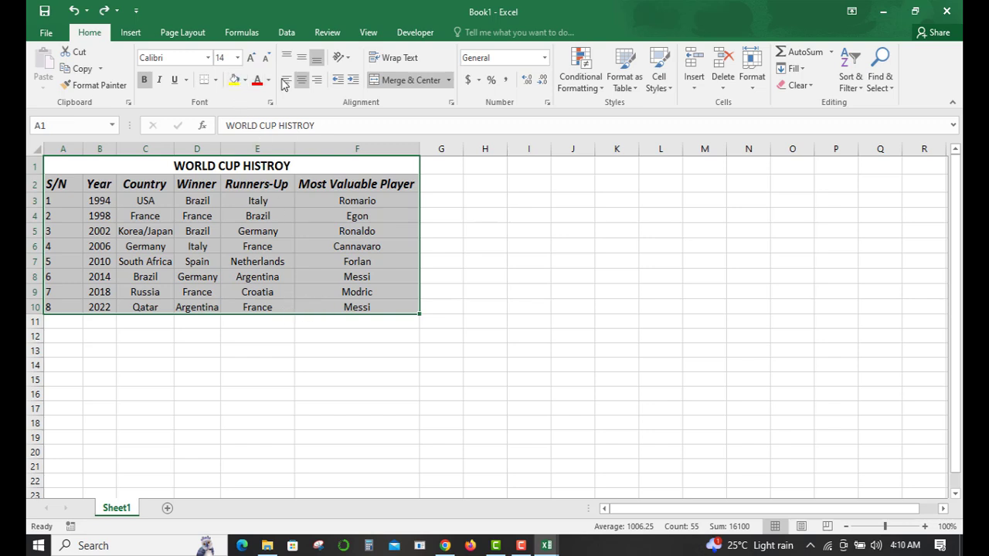
click(215, 81)
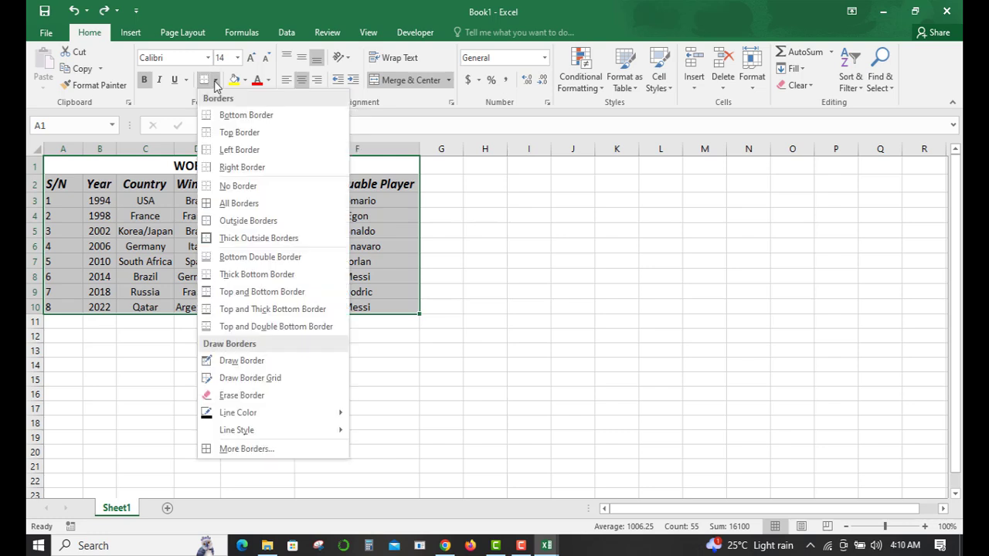
click(228, 205)
click(316, 367)
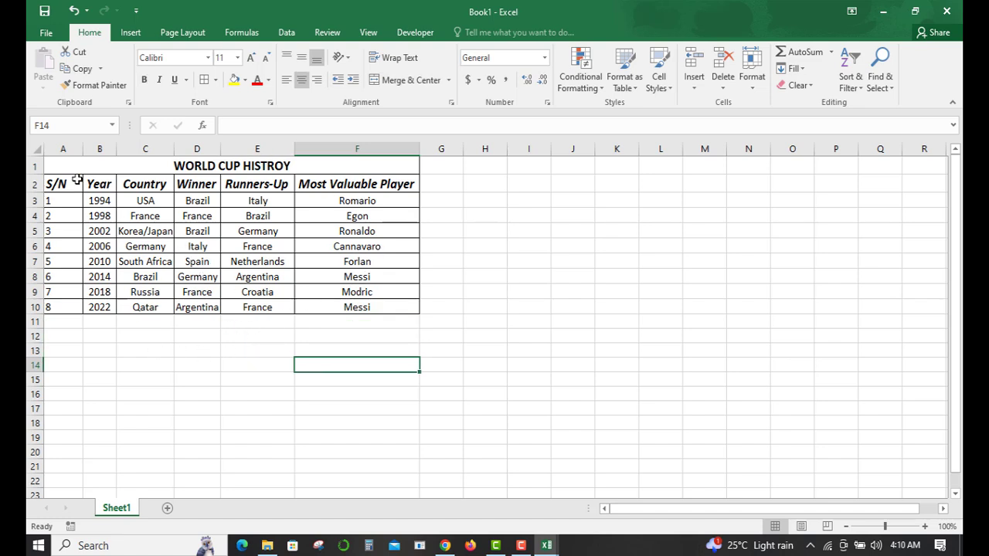
Step: Insert a blank row above the World Cup title in row 1
click(34, 165)
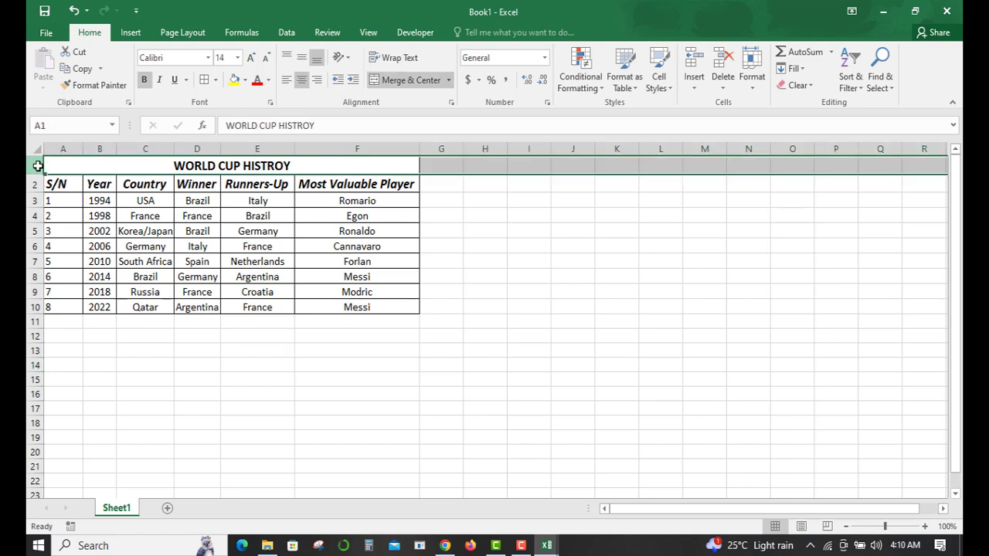
right_click(35, 165)
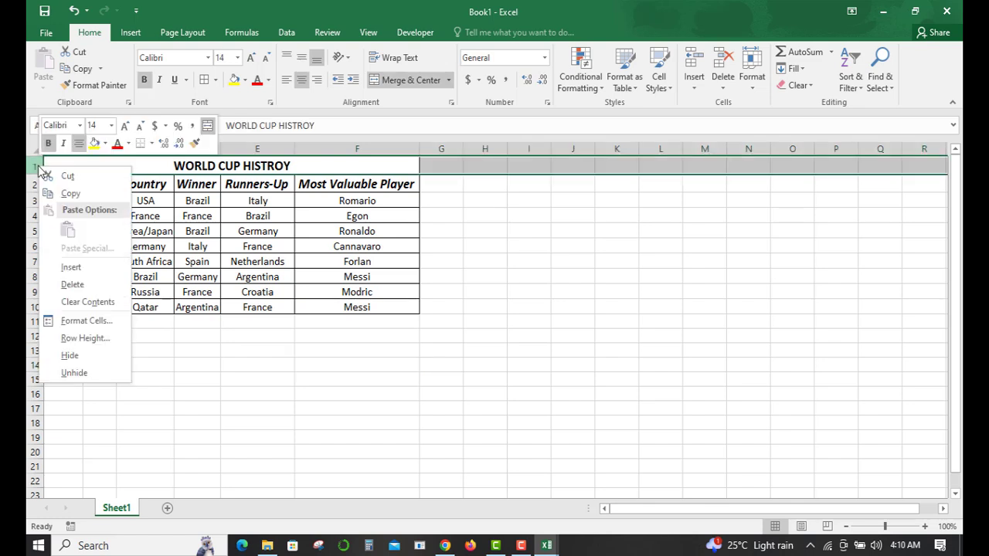
click(76, 269)
click(252, 377)
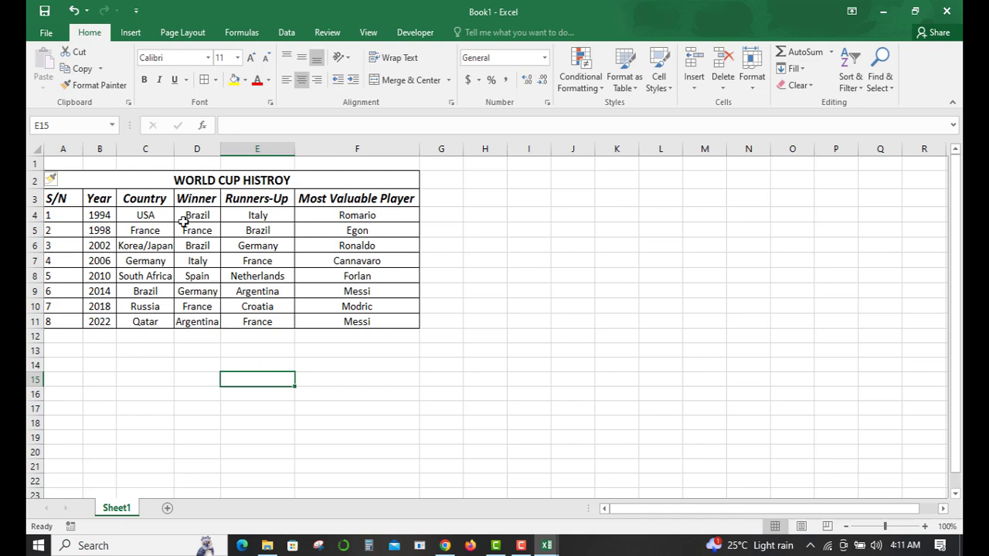
Step: Insert a blank column before the S/N column A
click(61, 150)
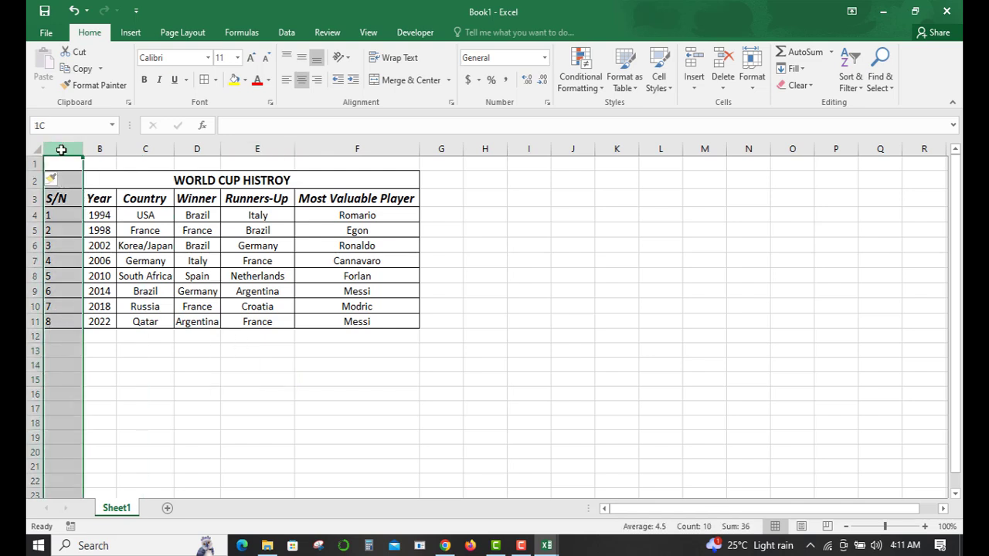
right_click(61, 150)
click(78, 250)
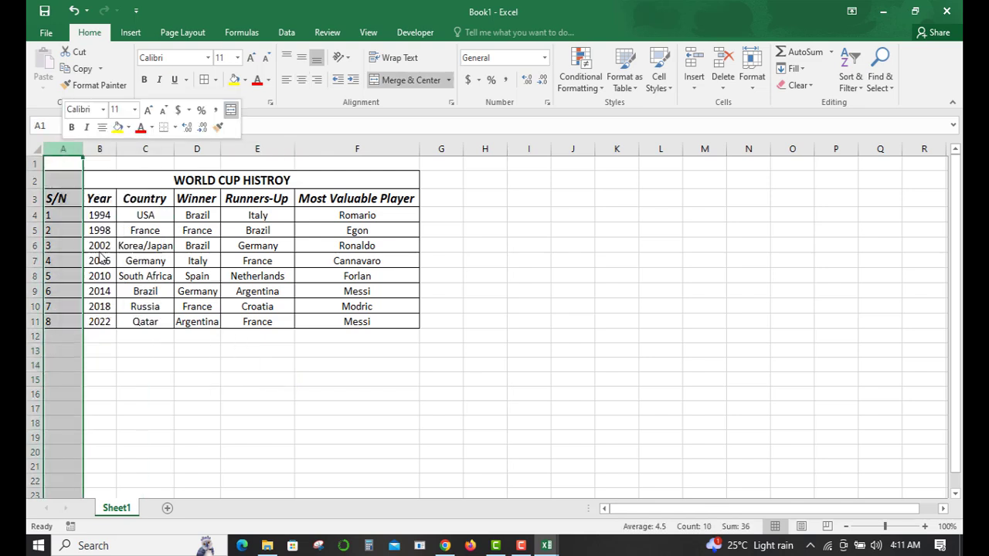
click(288, 362)
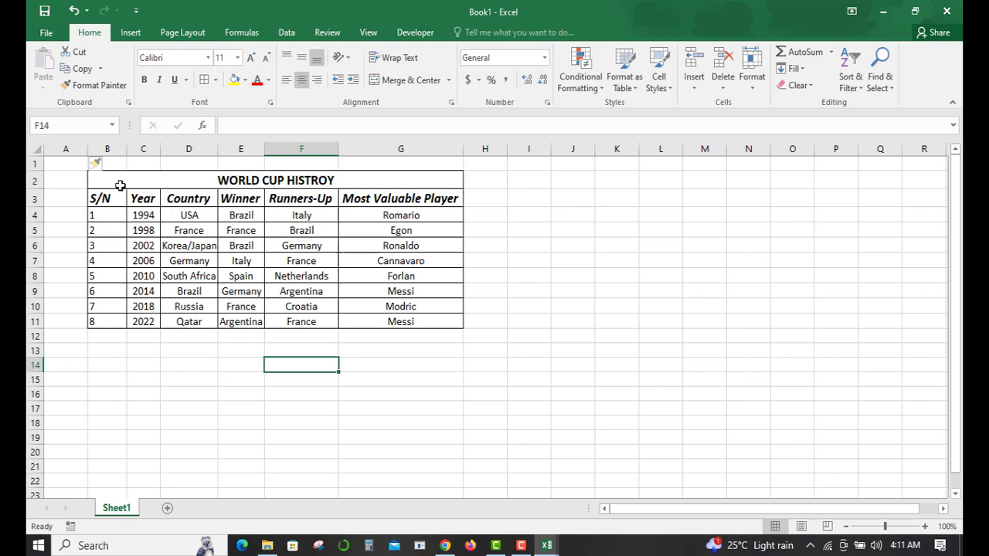
Step: Apply Thick Outside Borders to the merged title cell B2 and to the whole table, cells B2 to G11
click(97, 179)
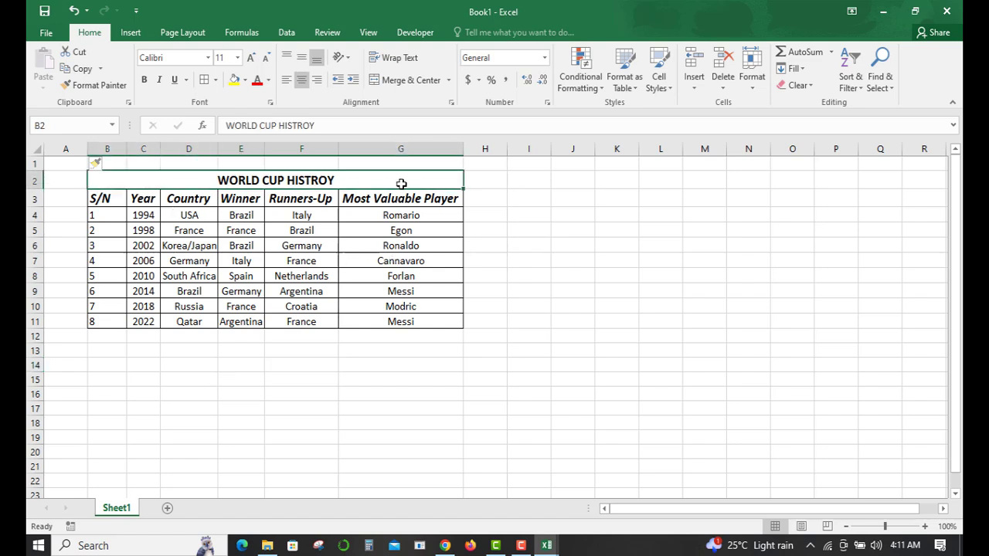
click(215, 80)
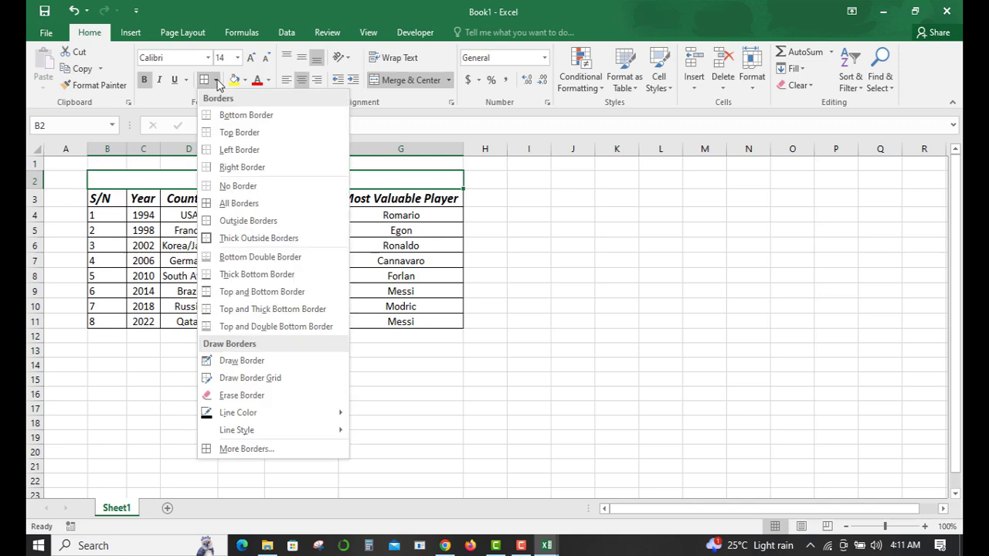
click(220, 241)
click(320, 385)
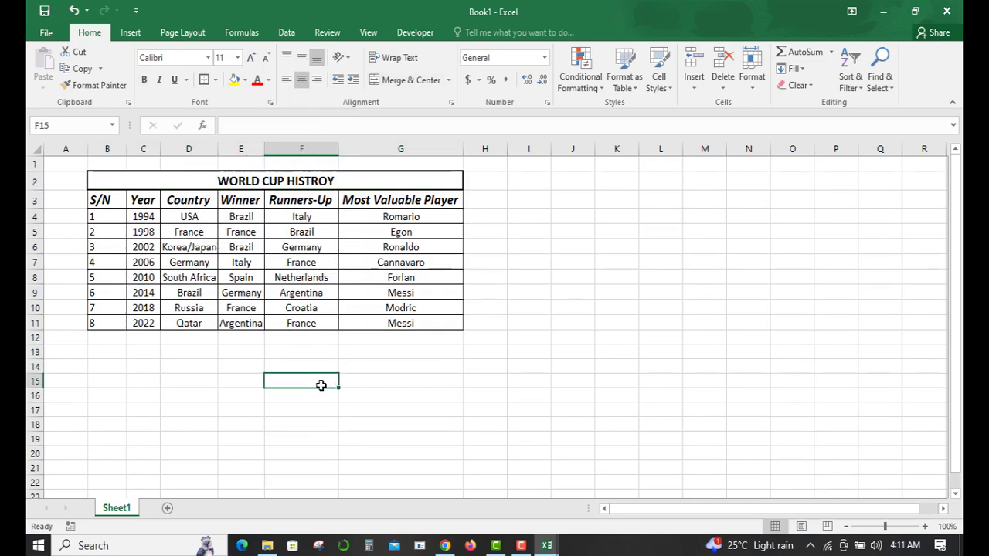
drag(116, 186, 426, 323)
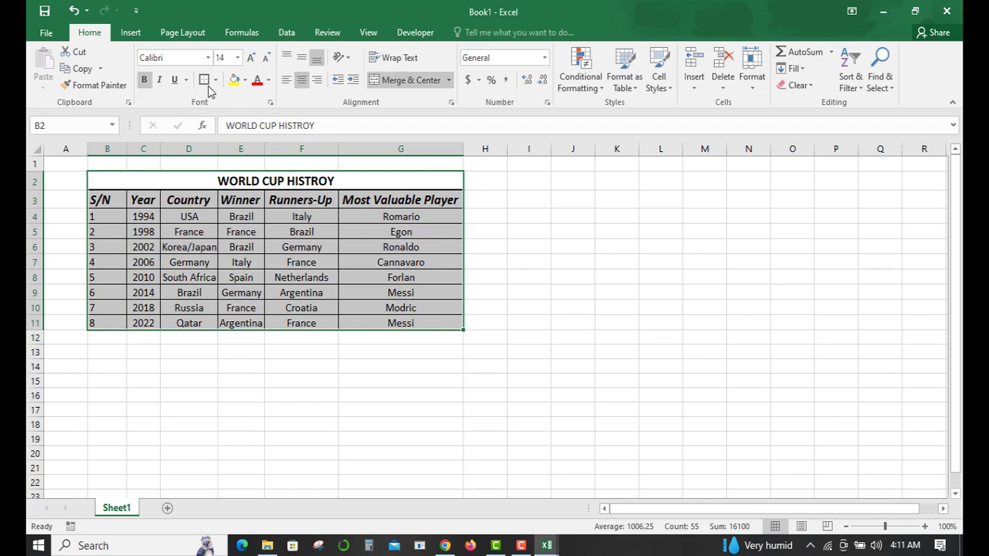
click(343, 442)
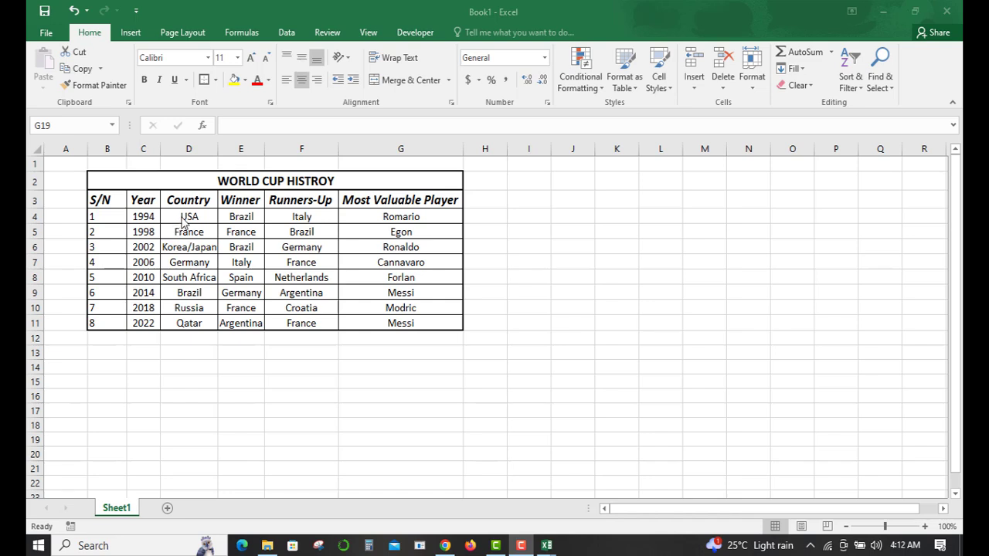
Step: Underline the World Cup title in the merged cell B2
click(219, 181)
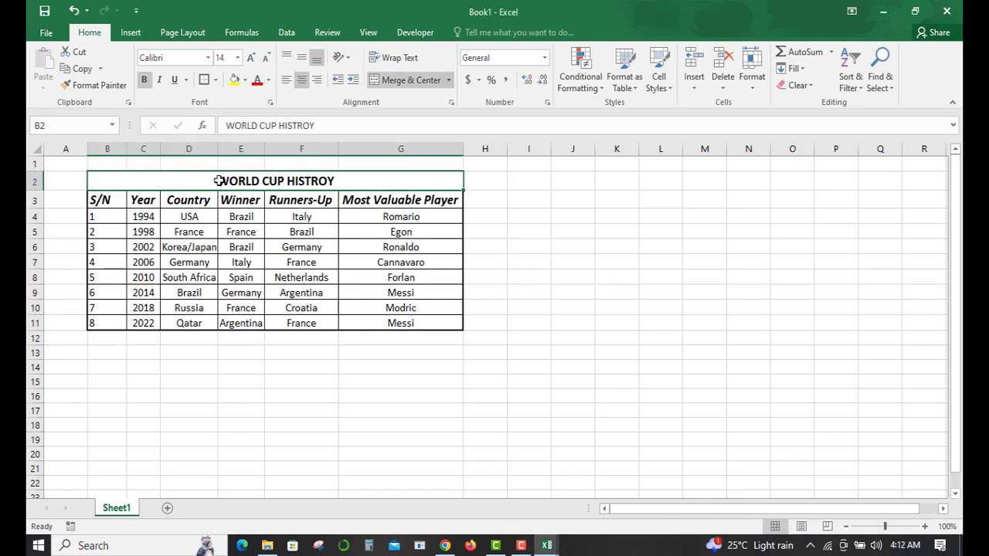
click(175, 82)
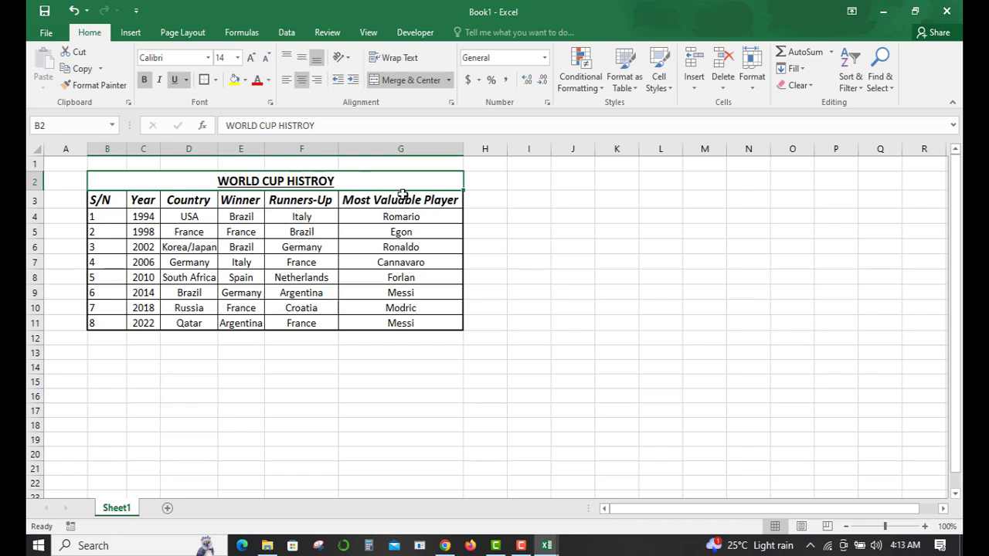
key(F10)
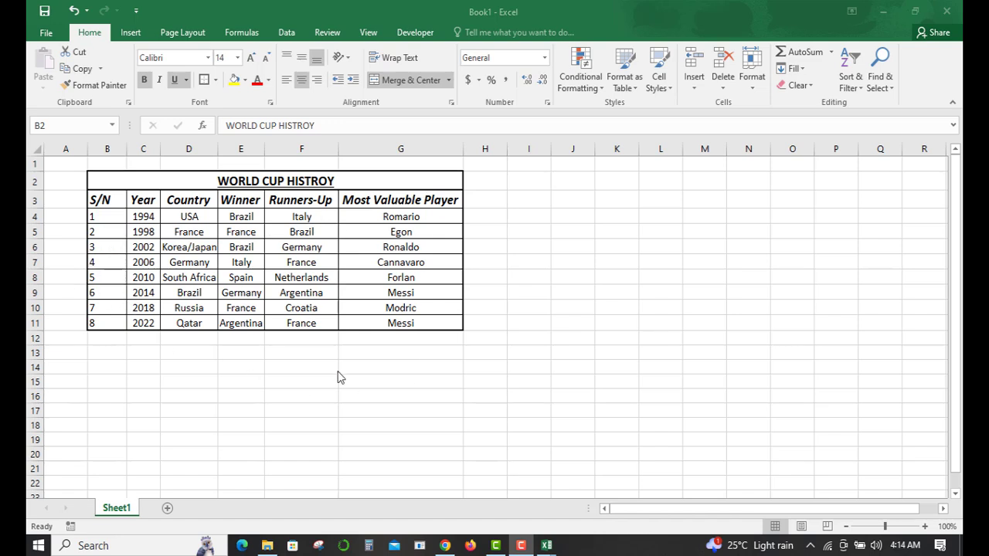
click(63, 147)
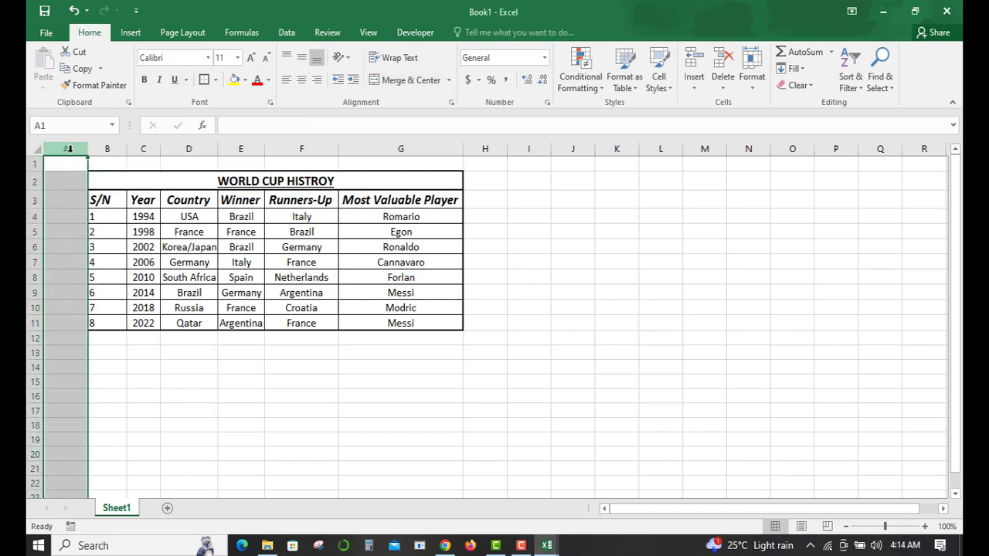
click(34, 182)
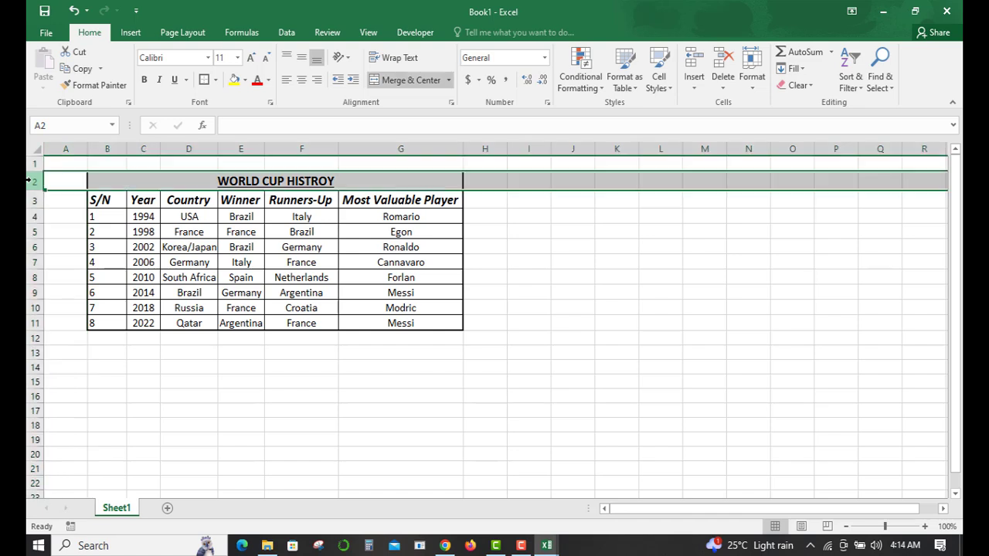
click(148, 352)
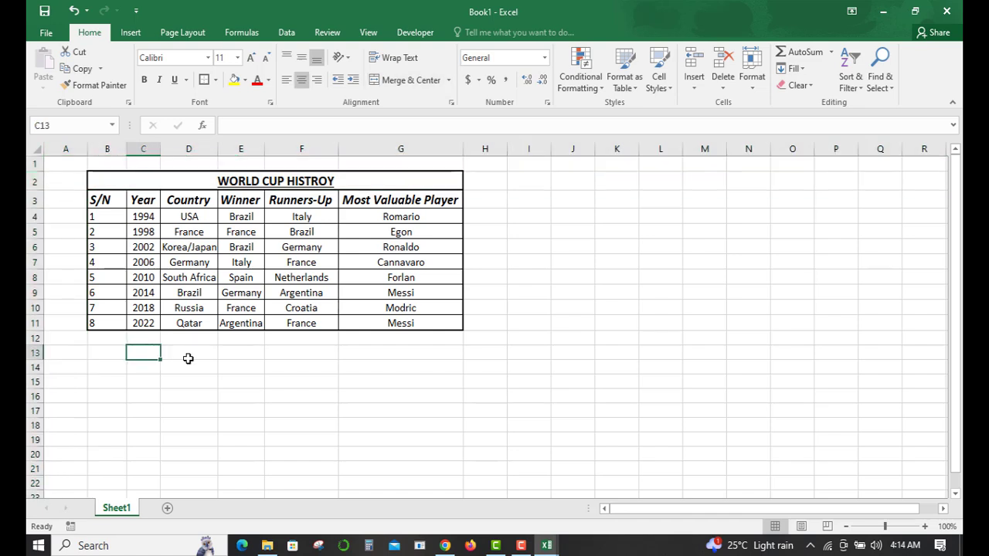
drag(188, 358, 406, 438)
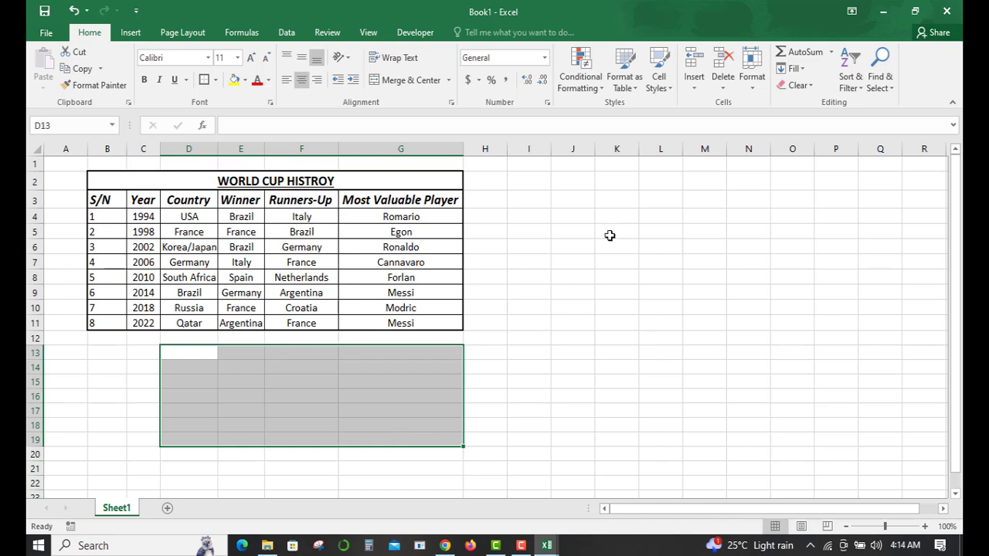